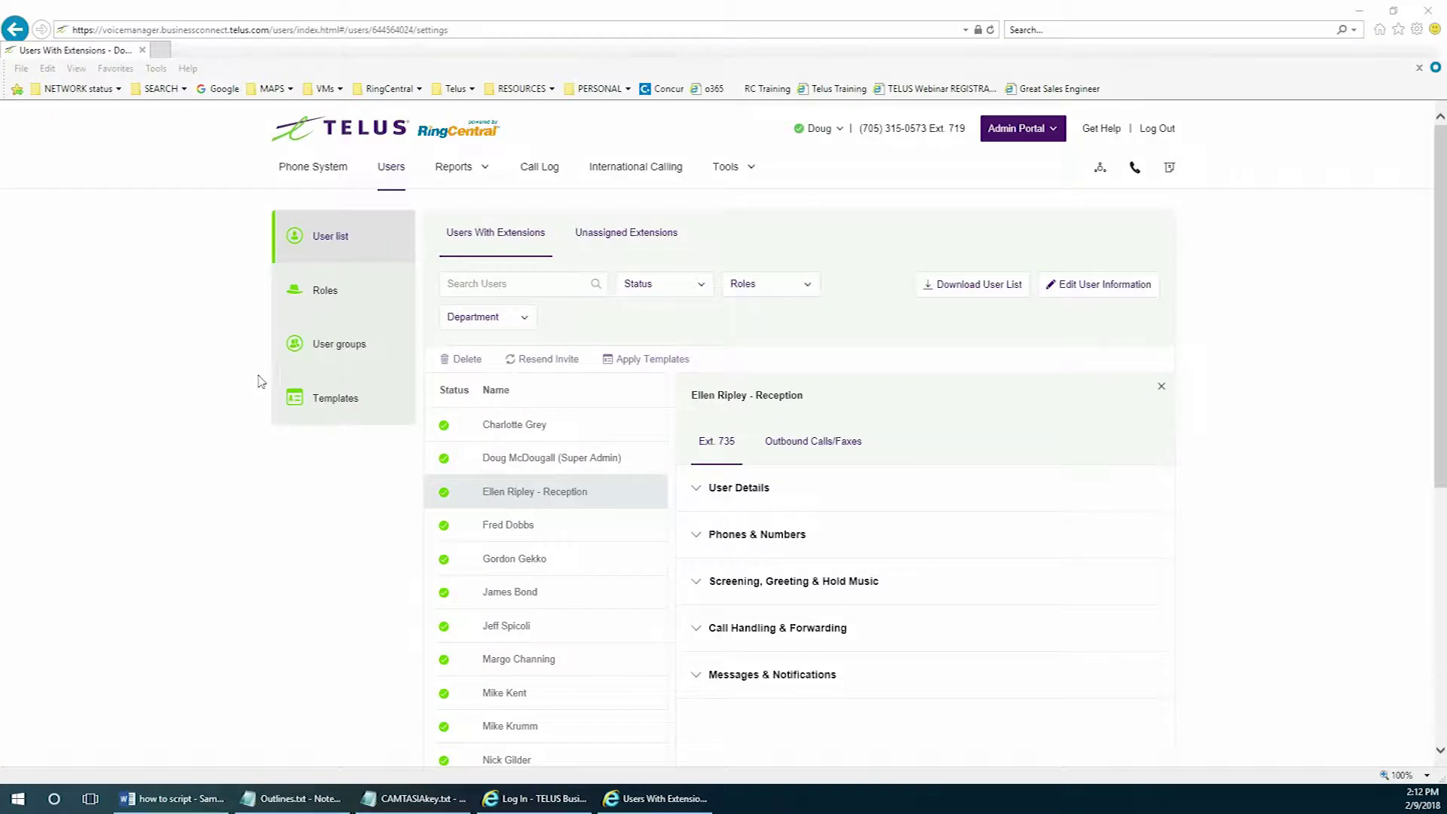
- Review the Auto-Receptionist's 35 IVR menus, including Top Level - DAY, then return to Users
{"action": "left_click", "coordinate": [329, 160]}
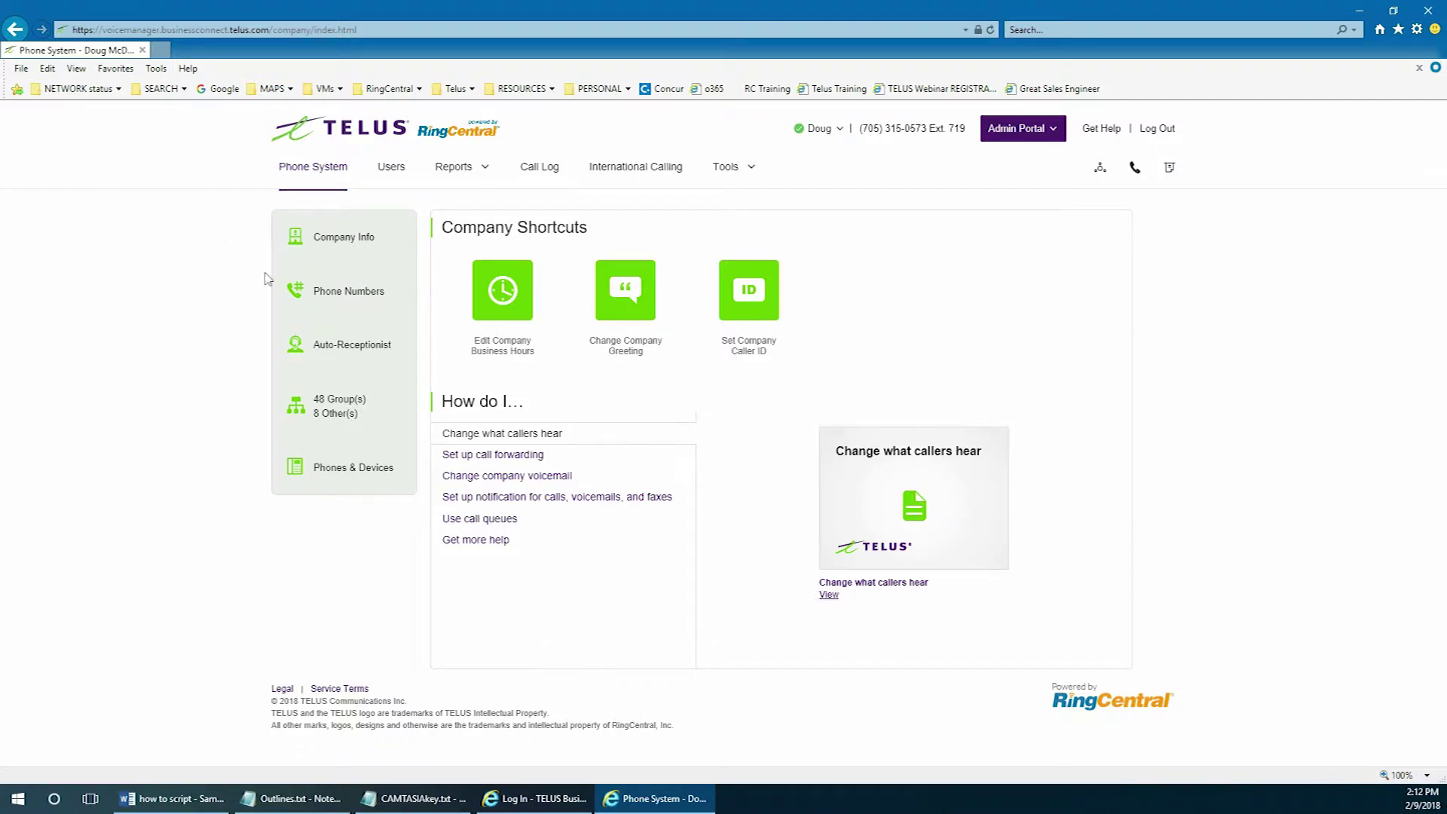
{"action": "left_click", "coordinate": [332, 352]}
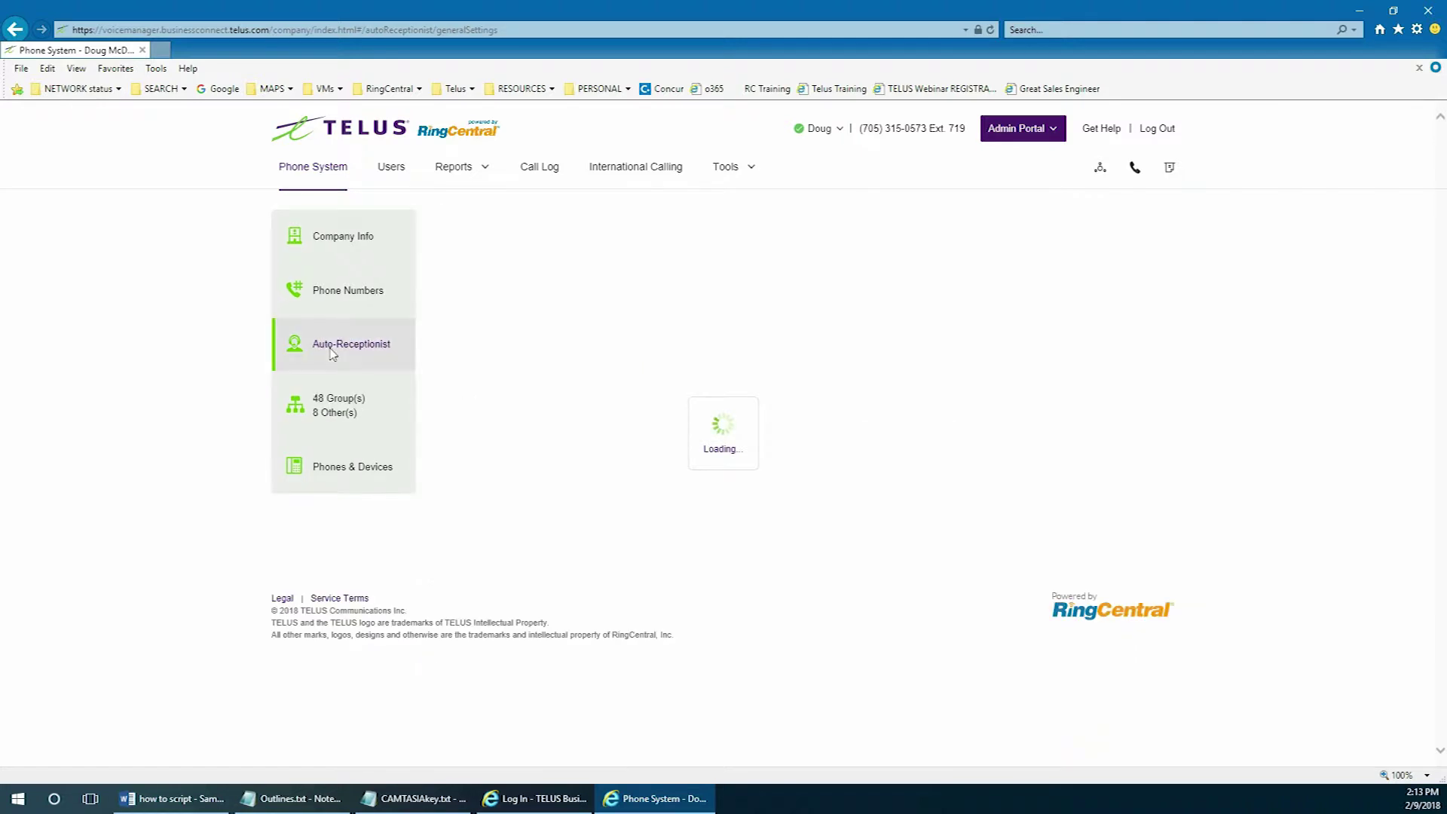
{"action": "left_click", "coordinate": [589, 266]}
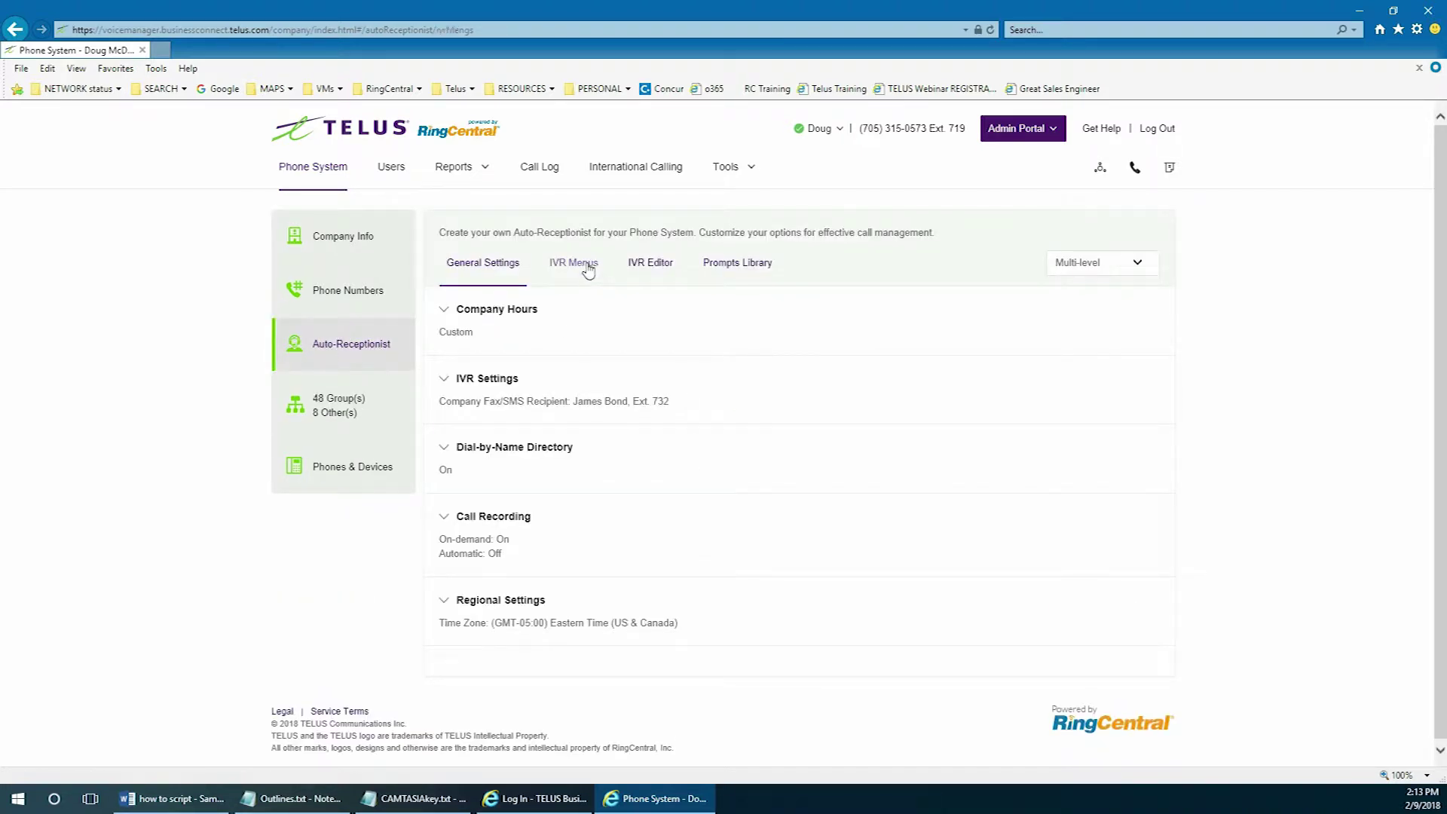
{"action": "scroll", "coordinate": [595, 422], "scroll_direction": "down", "scroll_amount": 9}
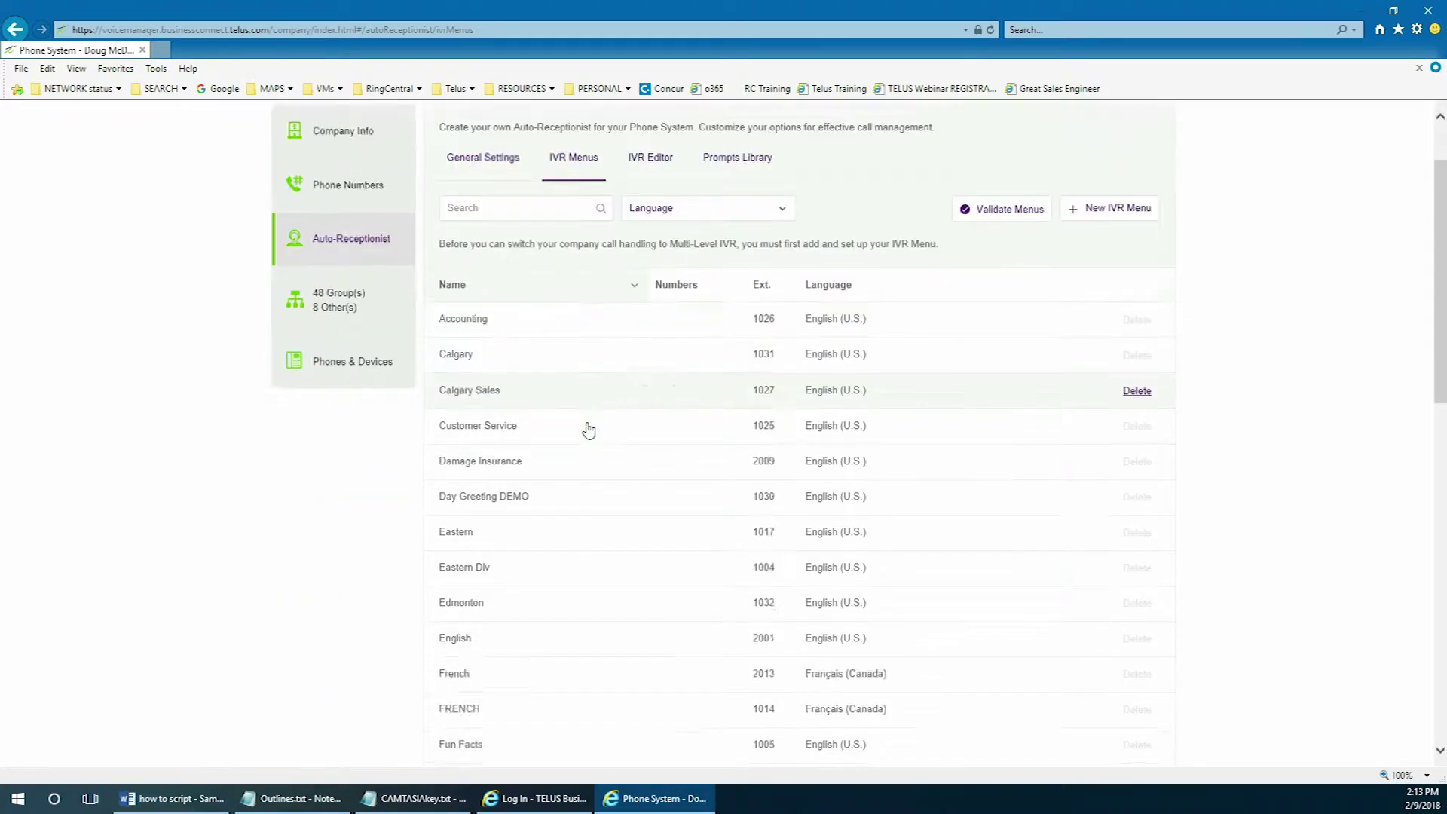
{"action": "scroll", "coordinate": [572, 495], "scroll_direction": "down", "scroll_amount": 5}
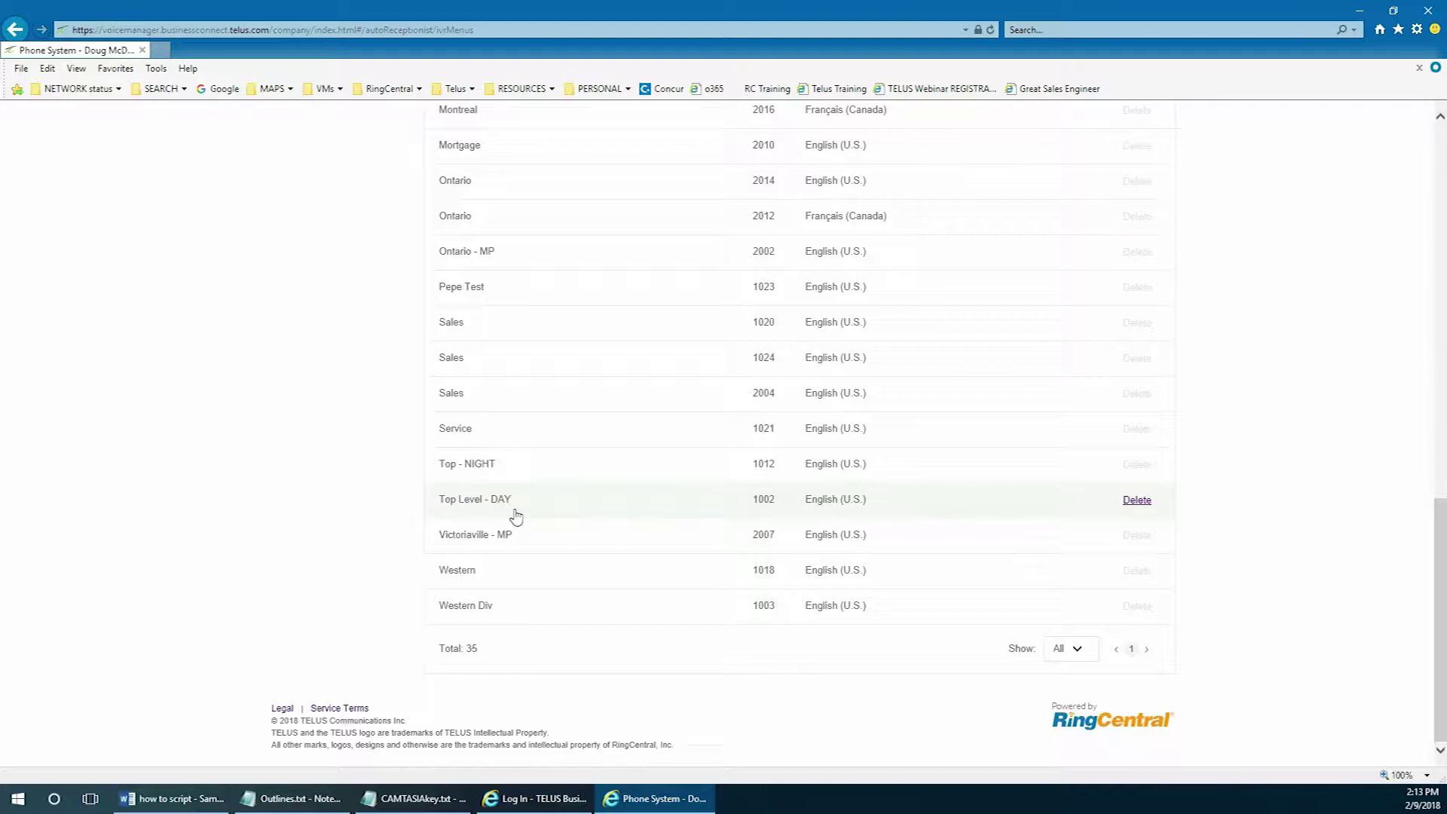
{"action": "scroll", "coordinate": [496, 512], "scroll_direction": "up", "scroll_amount": 12}
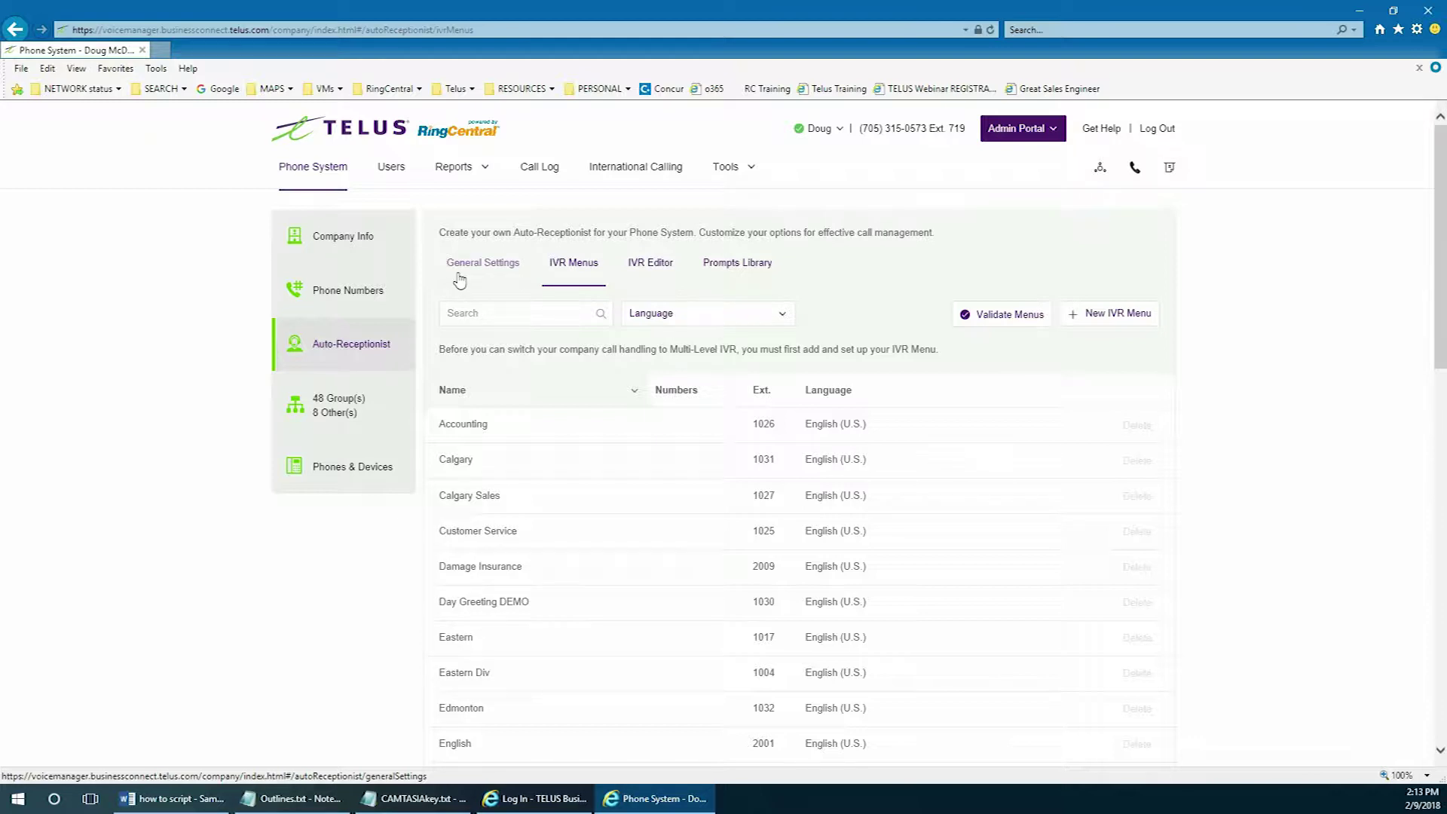
{"action": "left_click", "coordinate": [389, 167]}
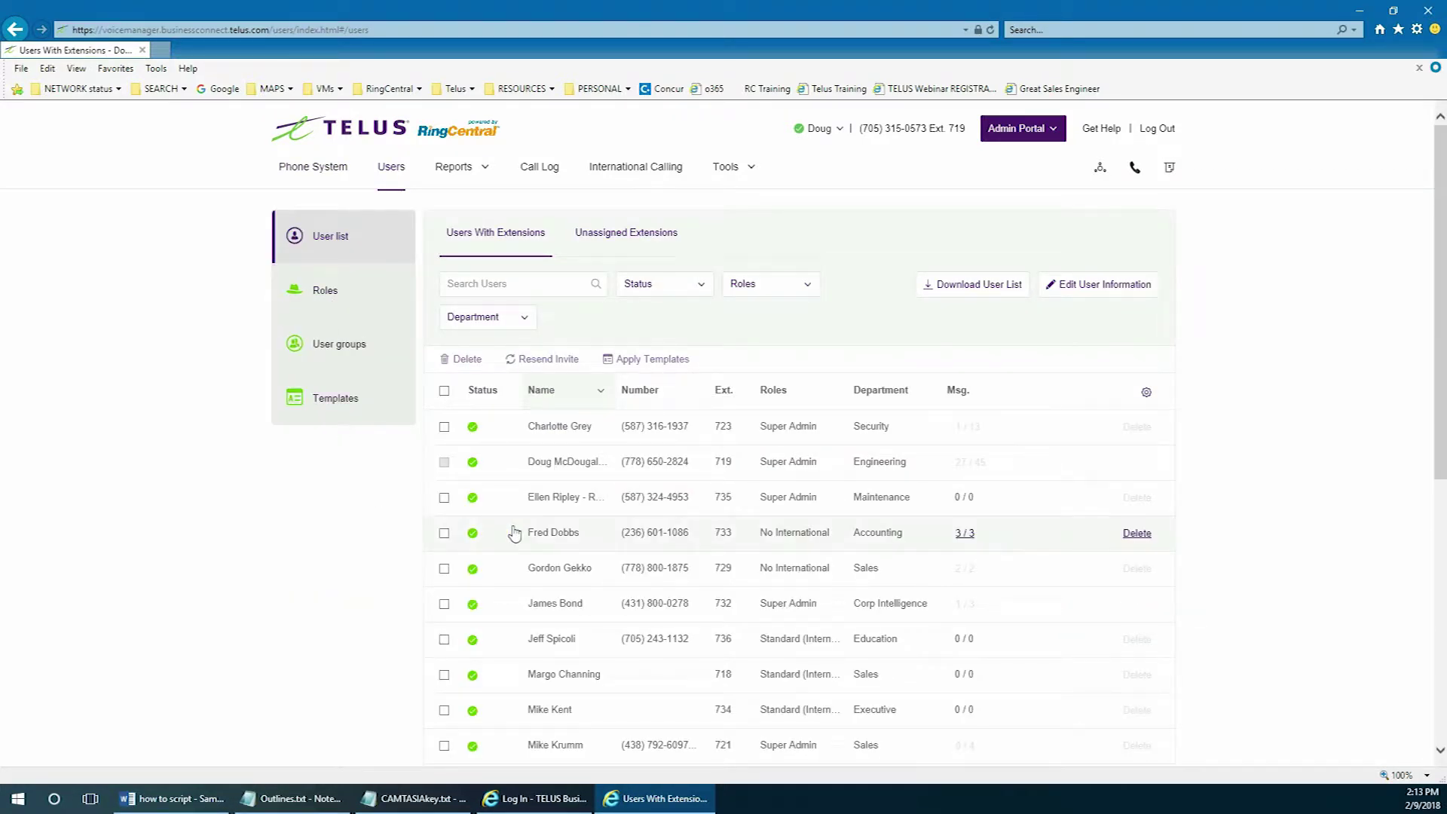
- Open the Reception user's Ext. 735 settings and expand User Details, highlighting 'Reception' in Last Name
{"action": "left_click", "coordinate": [559, 503]}
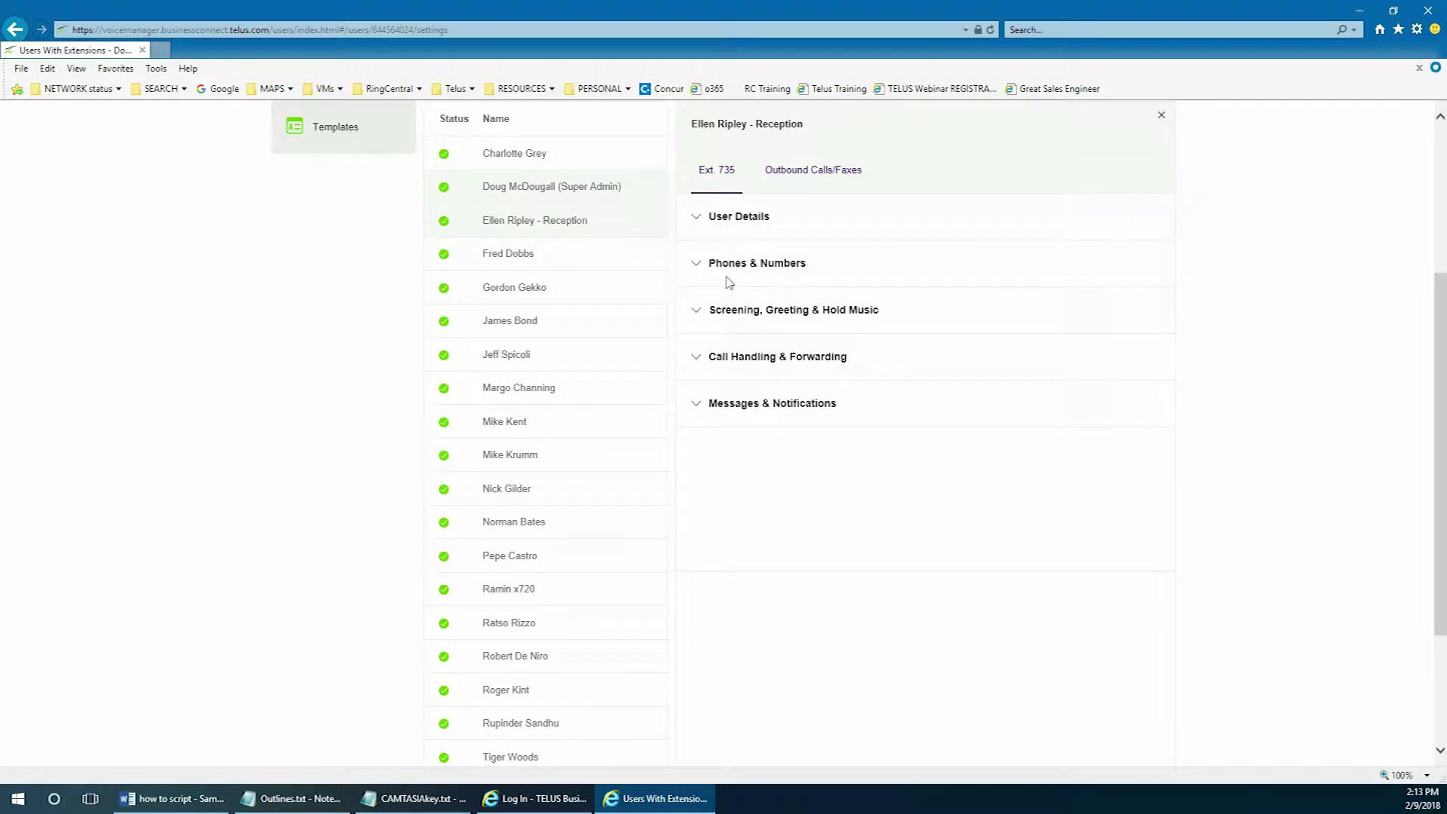
{"action": "left_click", "coordinate": [732, 218]}
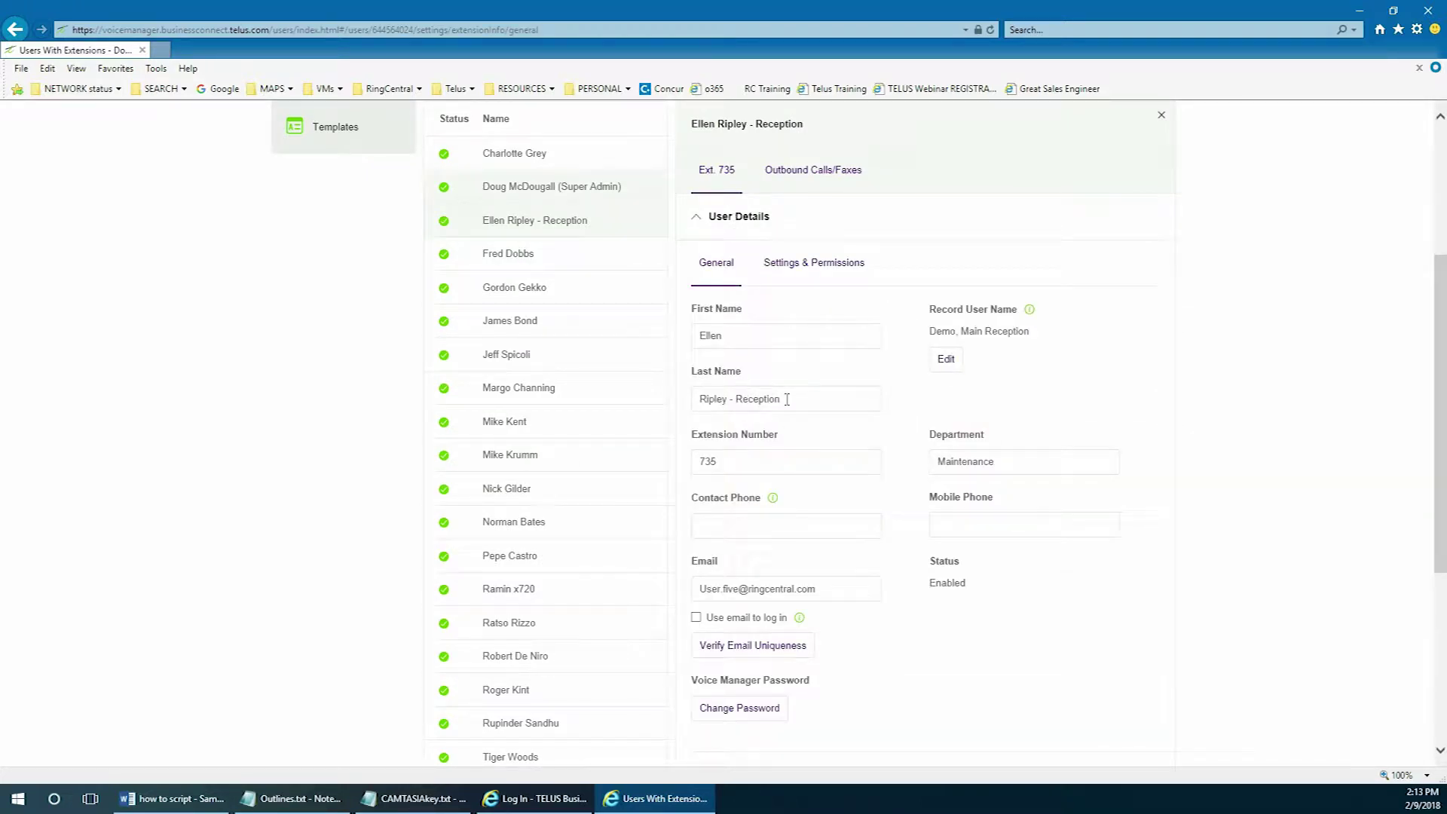
{"action": "left_click_drag", "start_coordinate": [785, 399], "coordinate": [736, 402]}
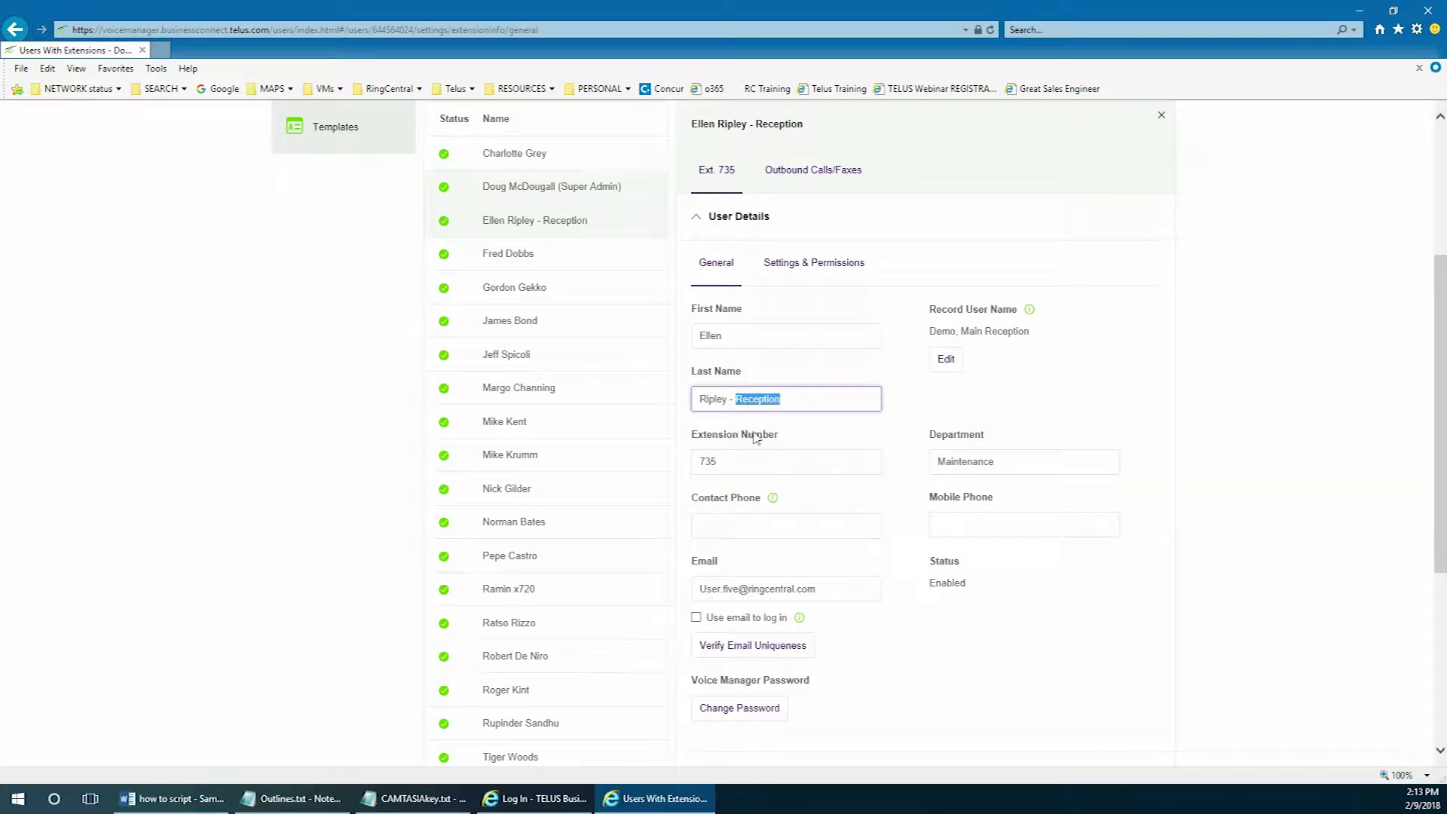
{"action": "left_click", "coordinate": [947, 360]}
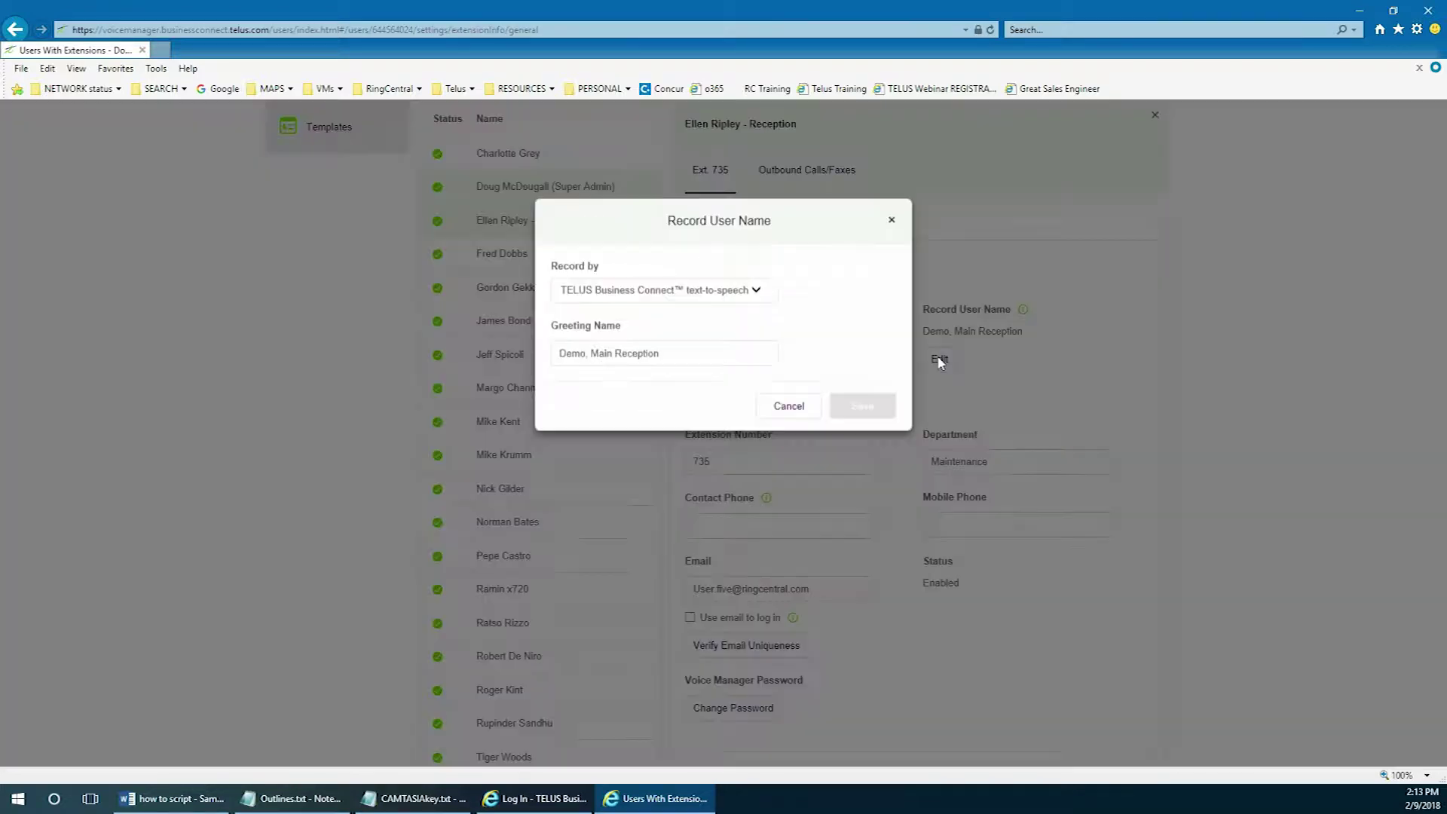
{"action": "left_click", "coordinate": [711, 301]}
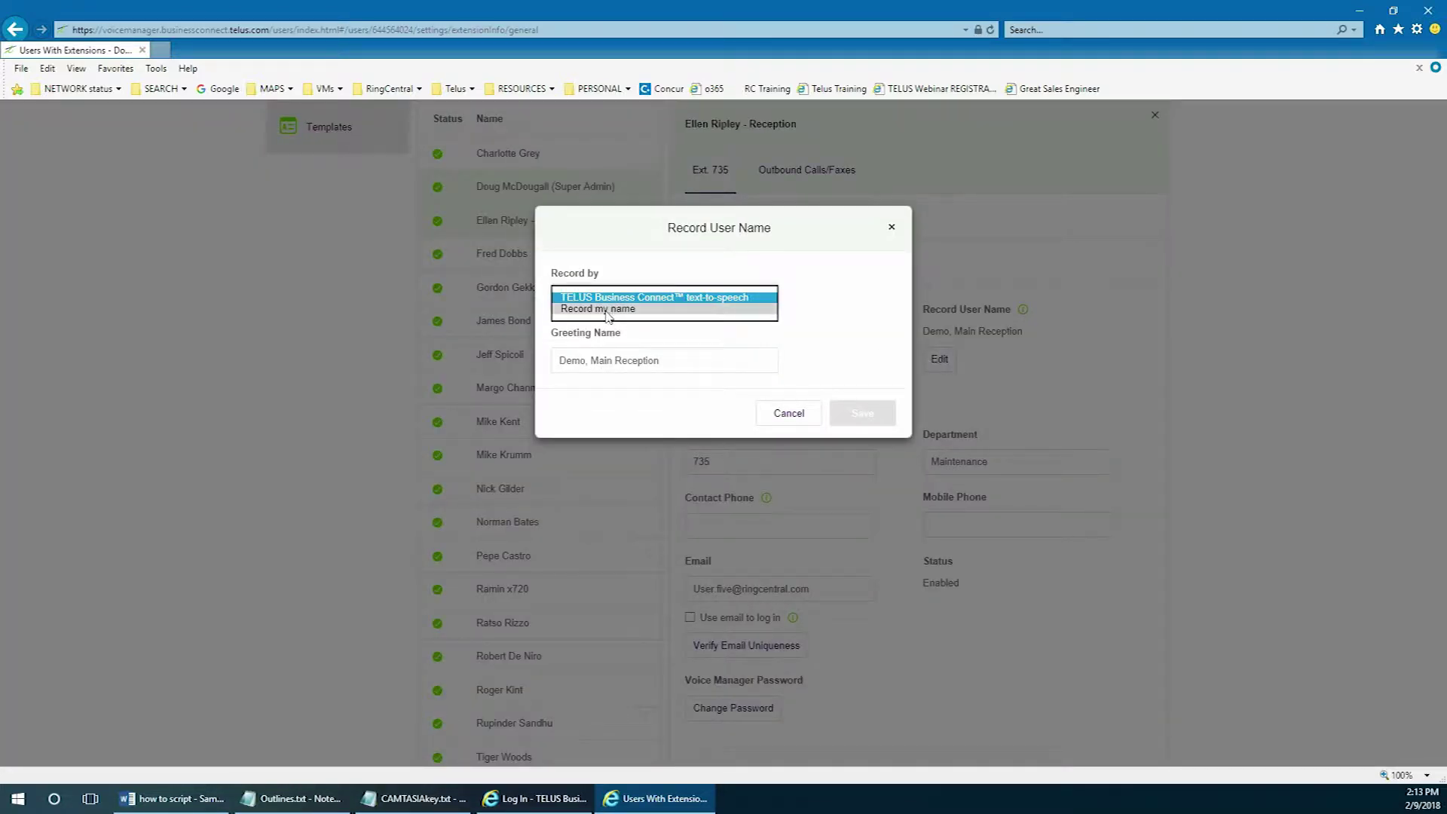
{"action": "left_click", "coordinate": [596, 308]}
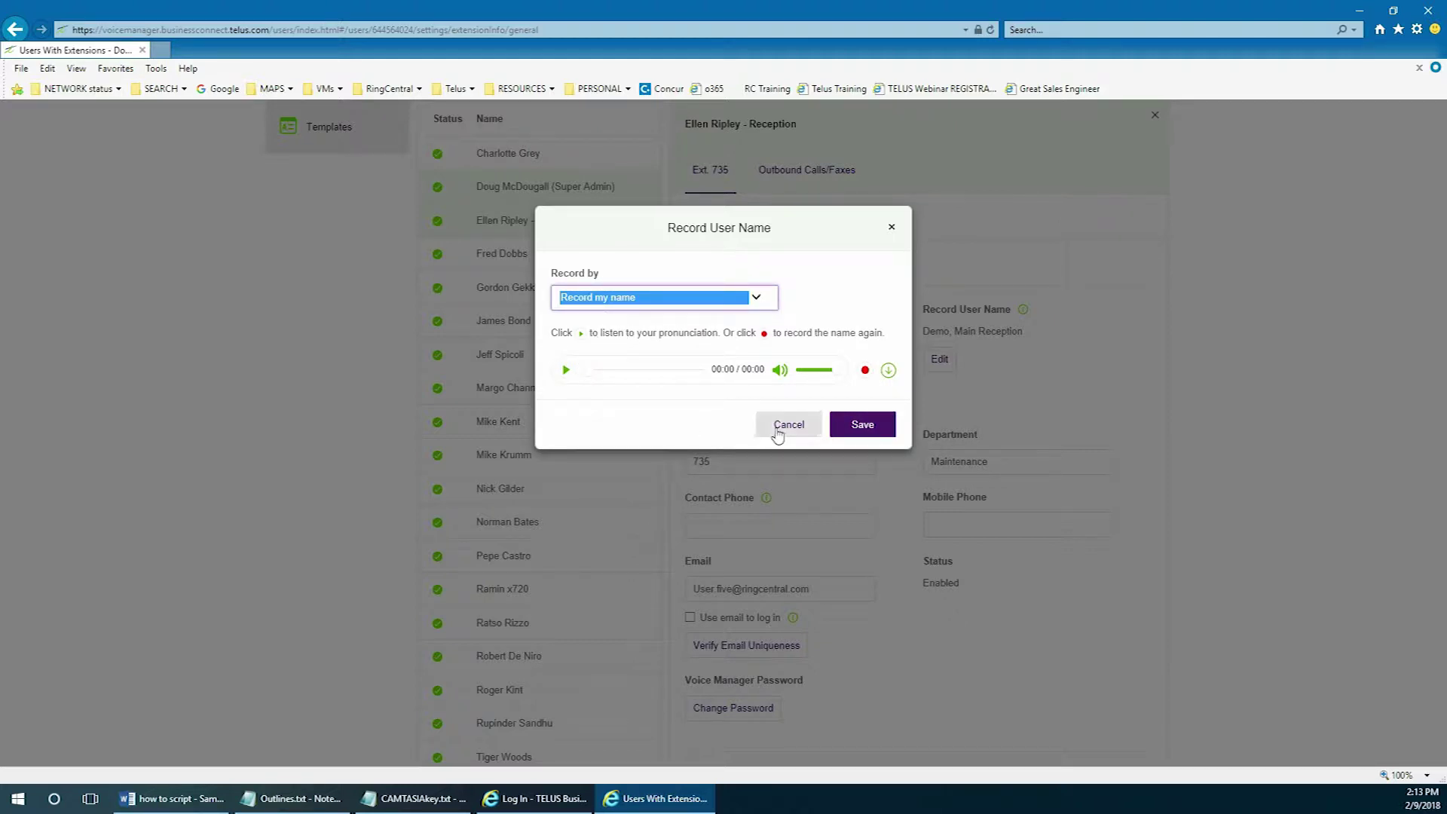
{"action": "left_click", "coordinate": [757, 300]}
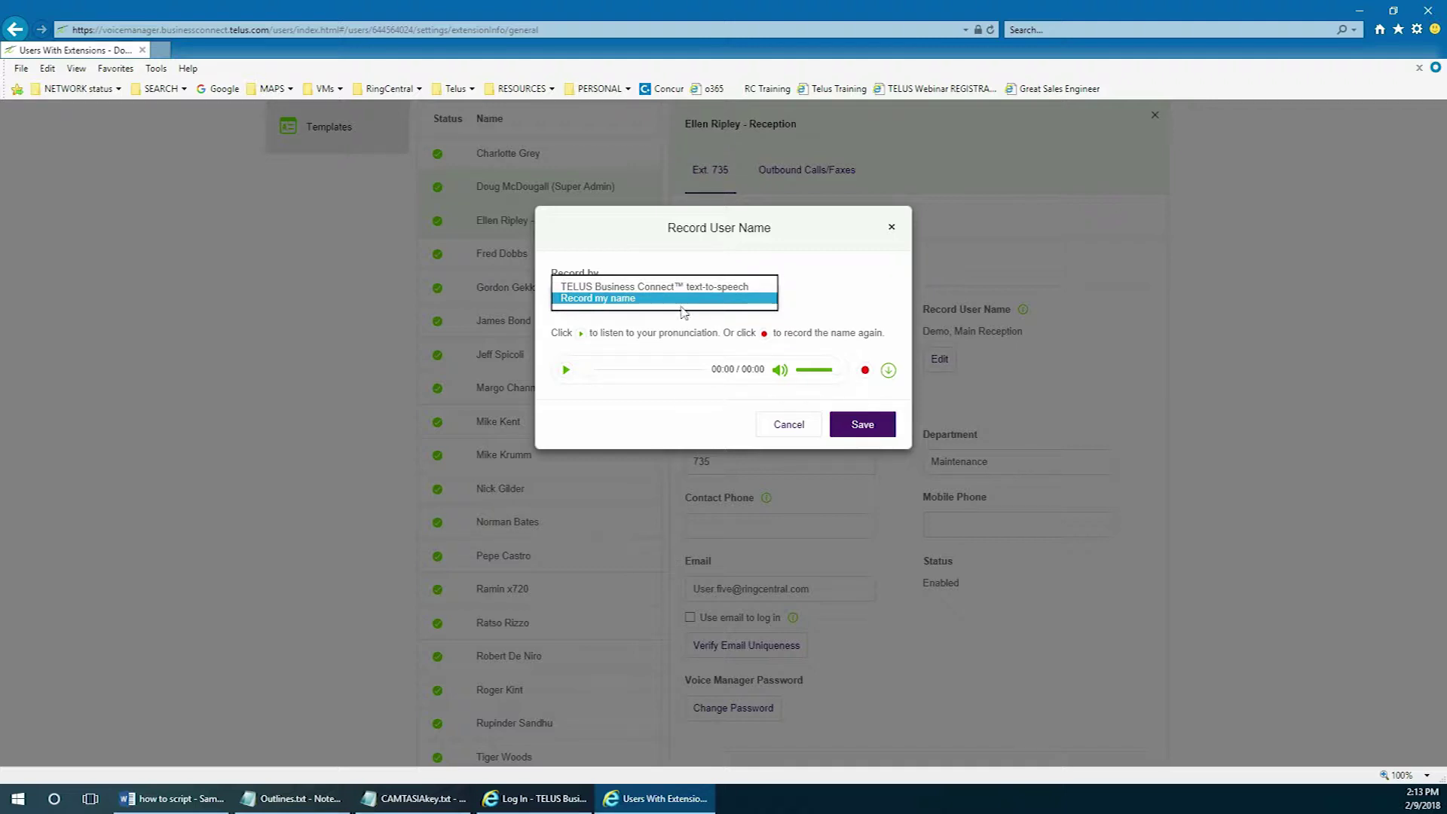
{"action": "left_click", "coordinate": [659, 287]}
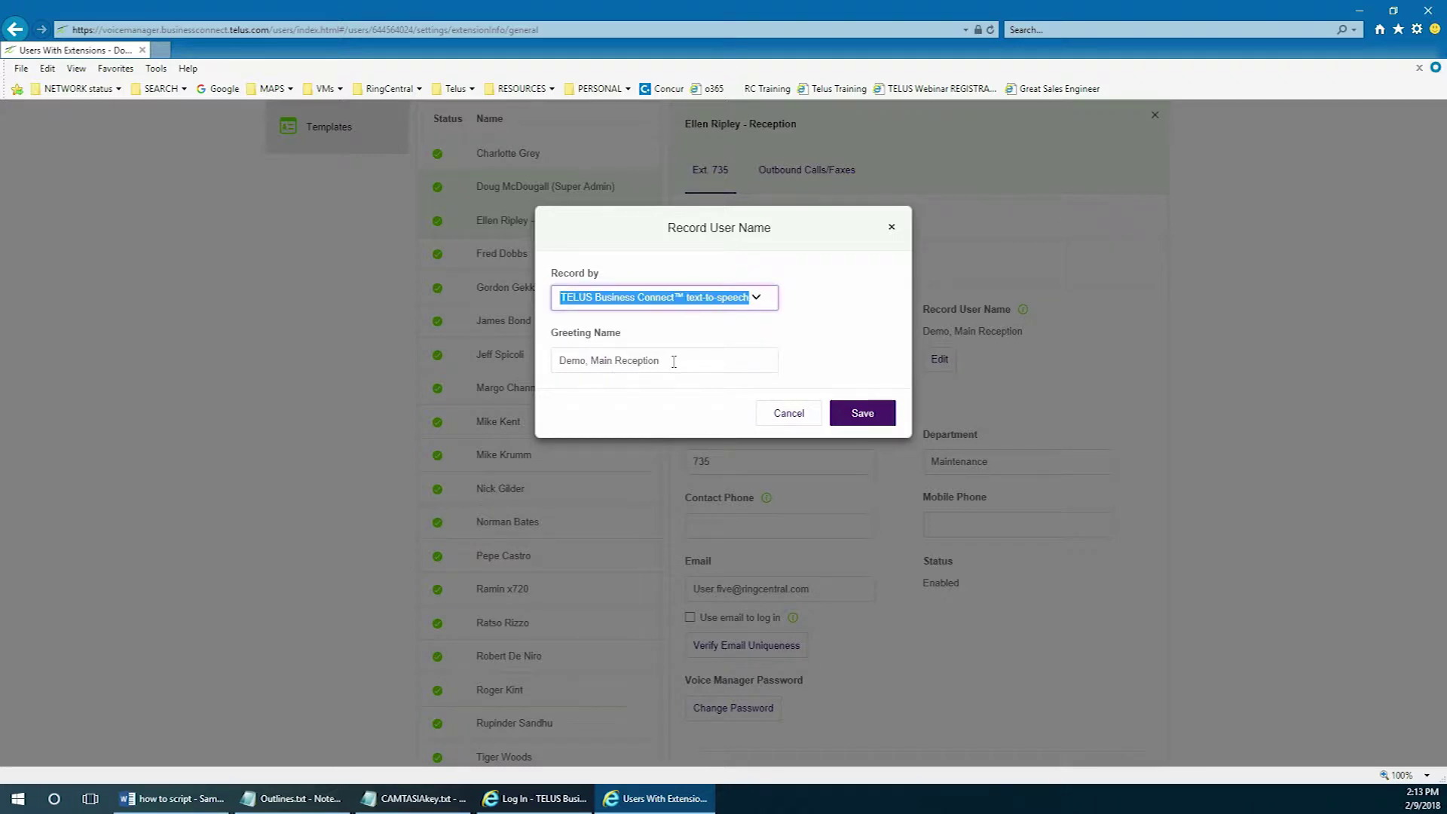
{"action": "left_click_drag", "start_coordinate": [673, 361], "coordinate": [526, 382]}
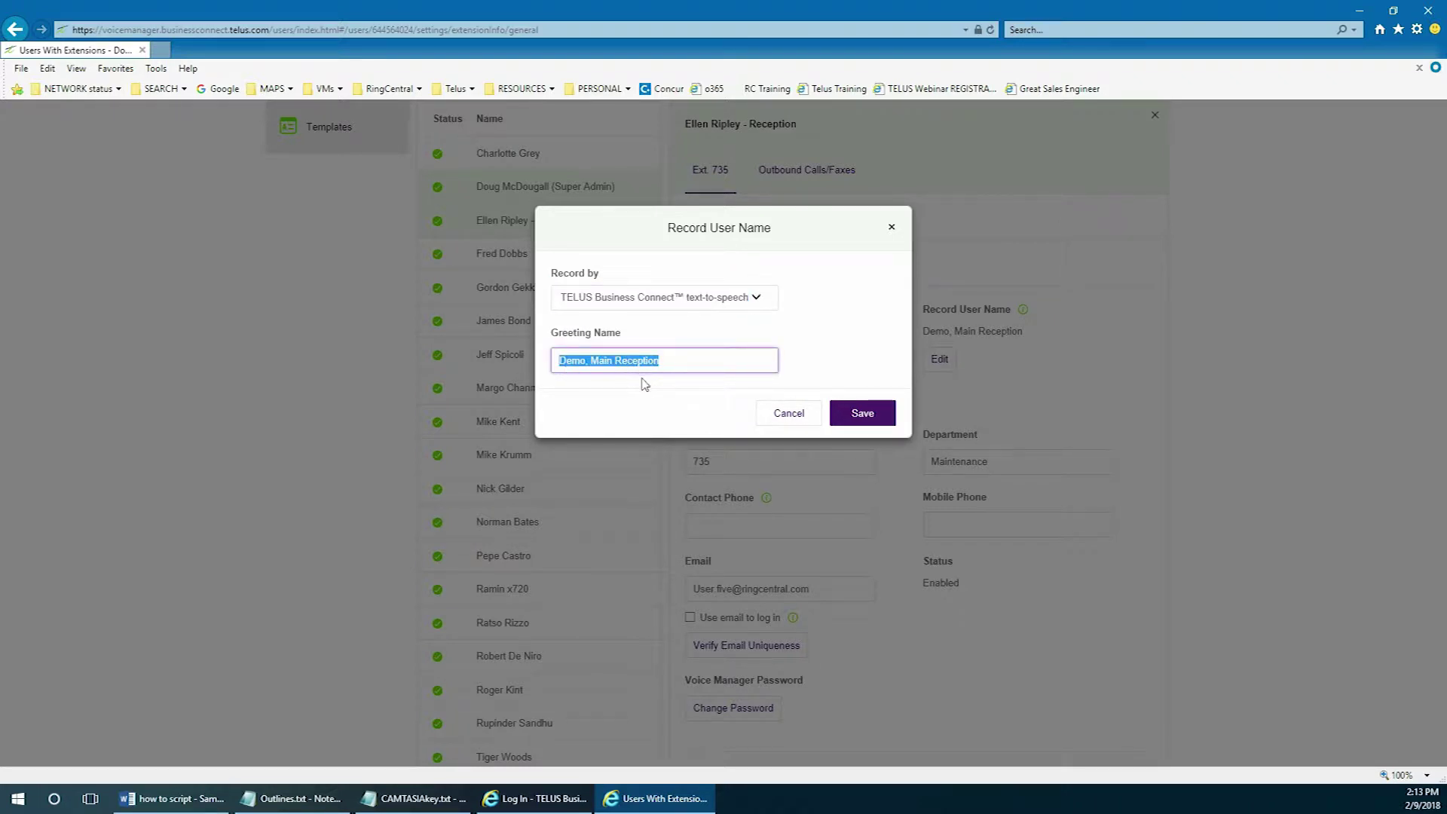
{"action": "left_click", "coordinate": [863, 414]}
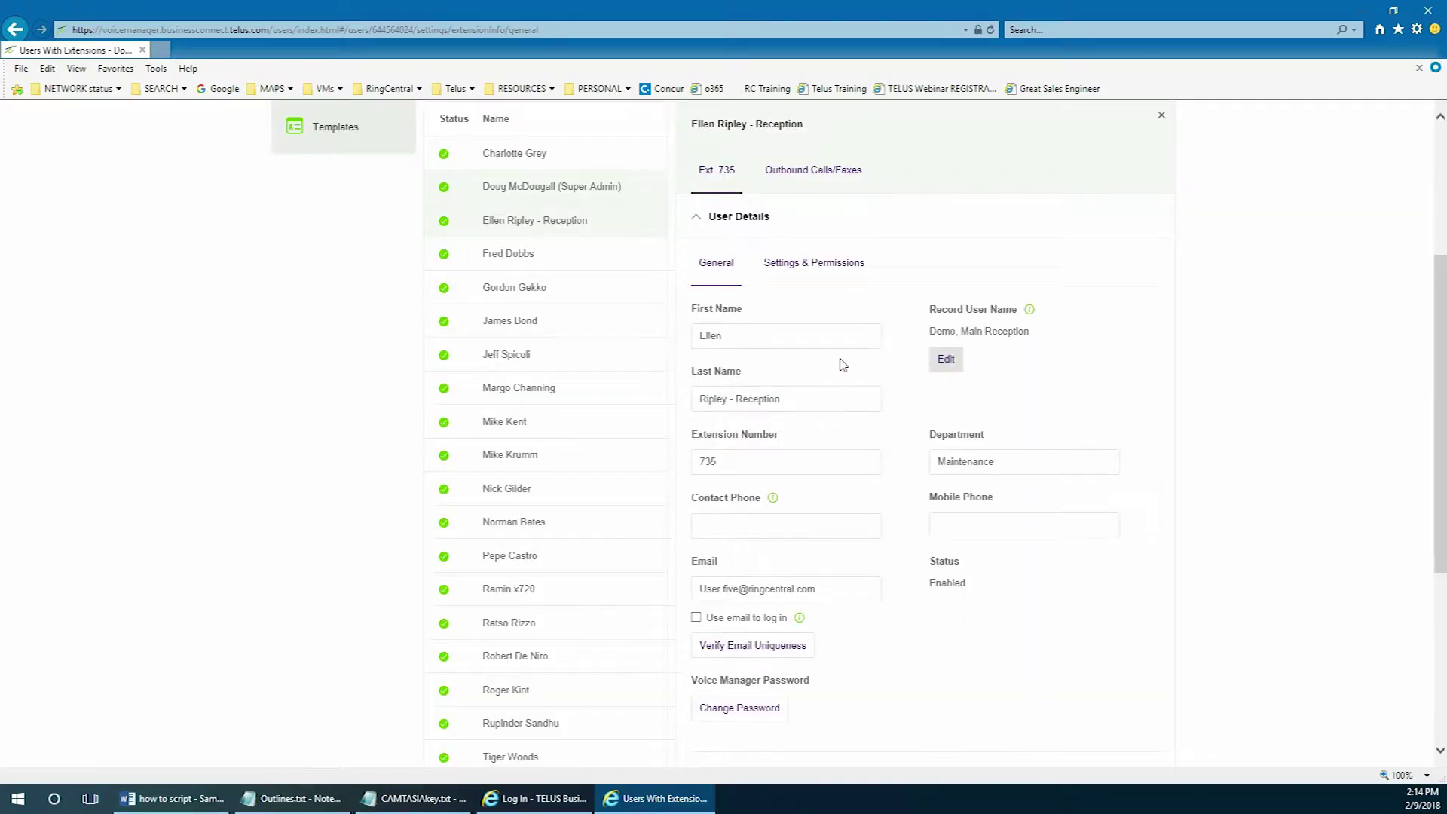
{"action": "scroll", "coordinate": [891, 403], "scroll_direction": "down", "scroll_amount": 4}
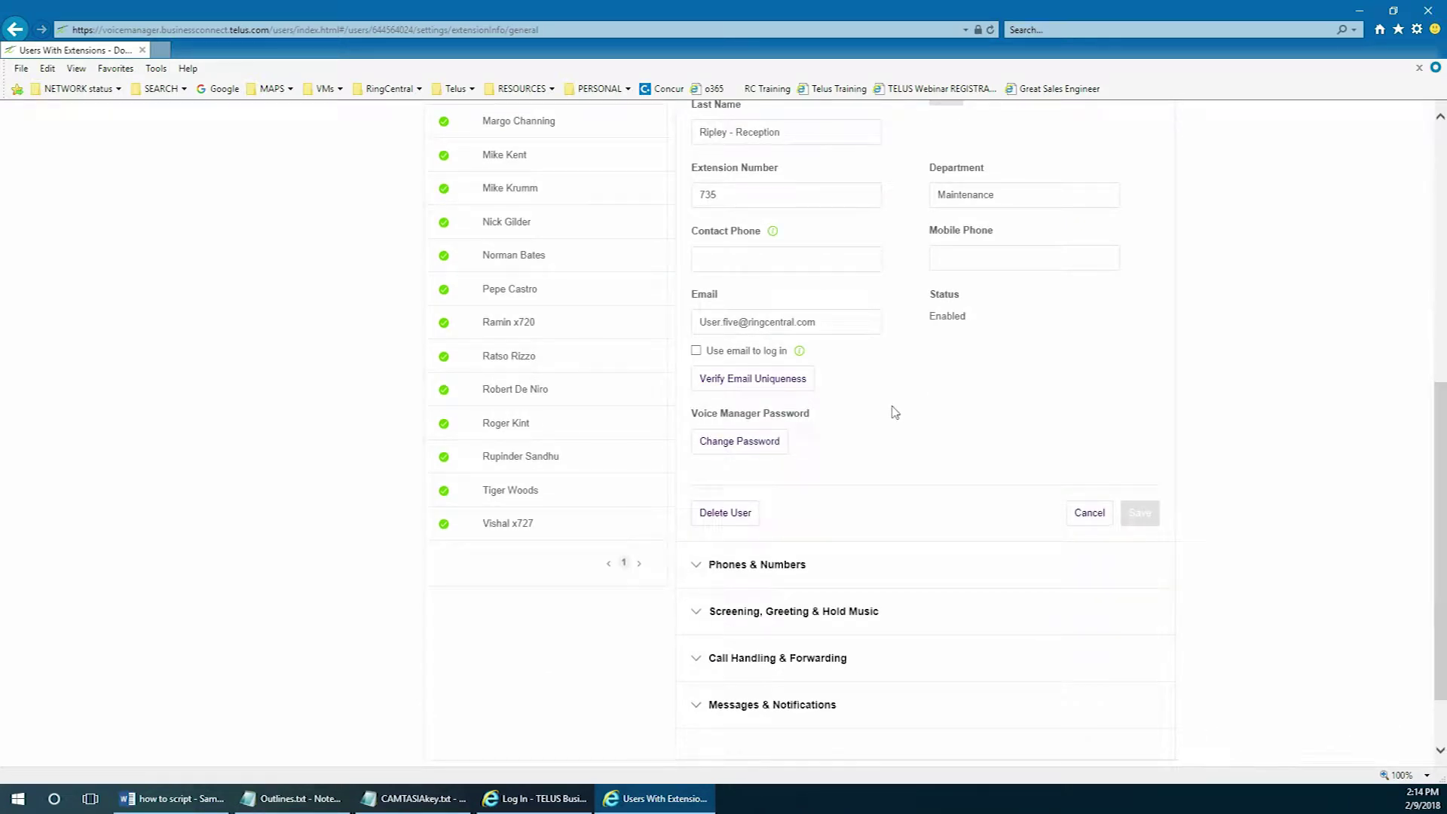
{"action": "scroll", "coordinate": [889, 411], "scroll_direction": "down", "scroll_amount": 2}
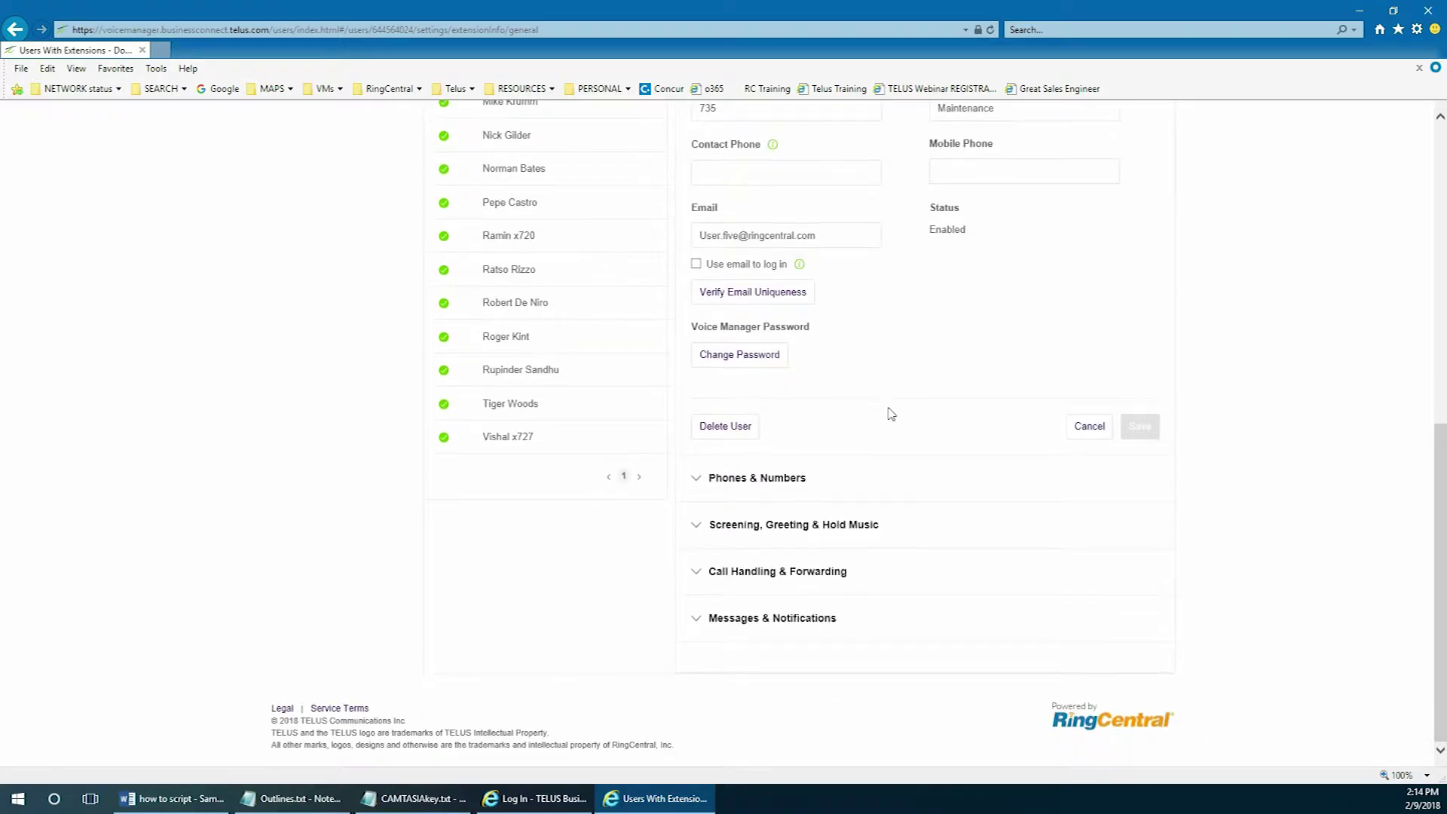
- Make the T46s desk phone (X735) ring for 3 Rings / 15 Secs under User Hours, and save
{"action": "left_click", "coordinate": [699, 574]}
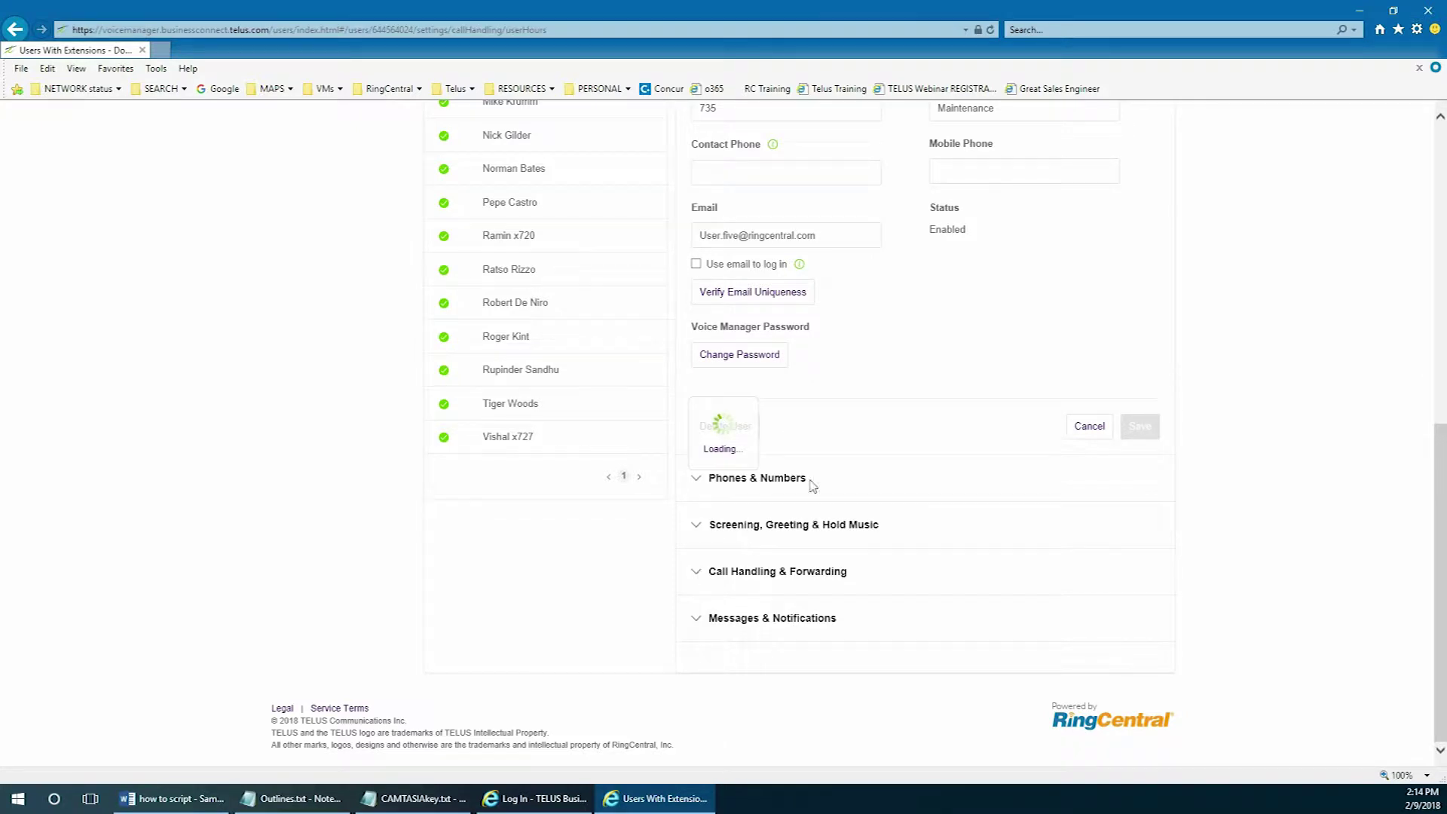
{"action": "scroll", "coordinate": [903, 347], "scroll_direction": "down", "scroll_amount": 3}
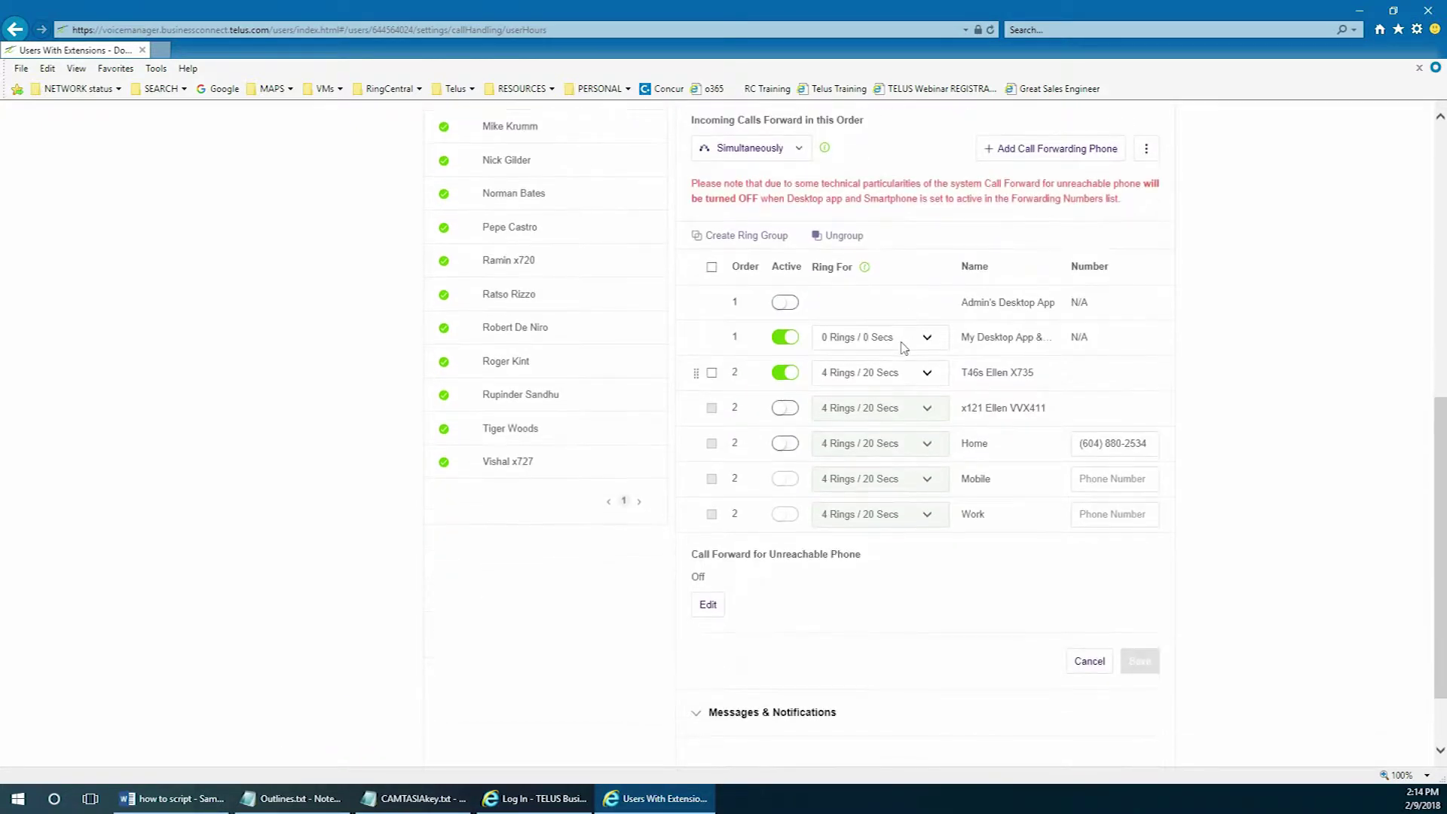
{"action": "scroll", "coordinate": [885, 333], "scroll_direction": "up", "scroll_amount": 2}
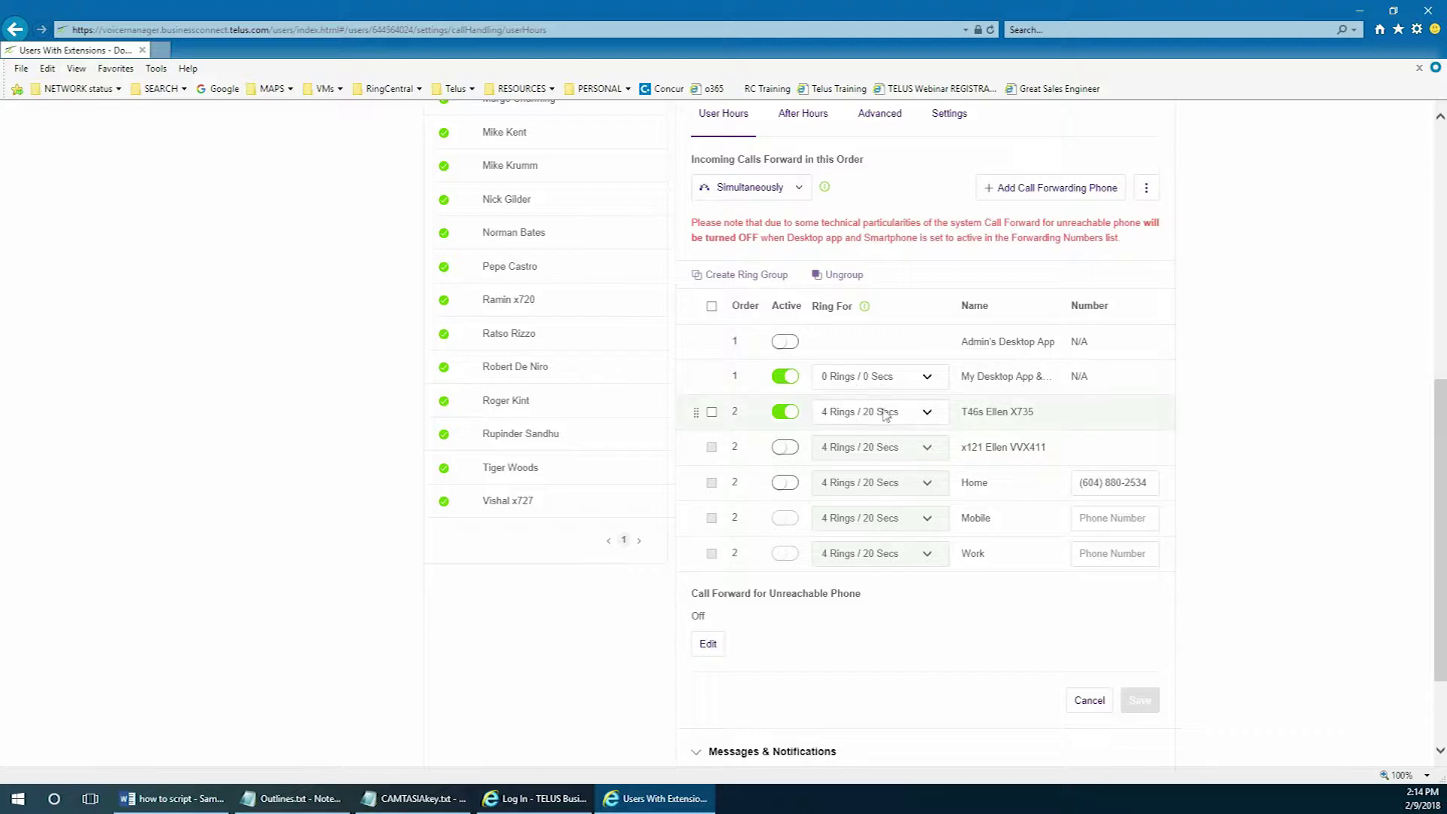
{"action": "left_click", "coordinate": [931, 412]}
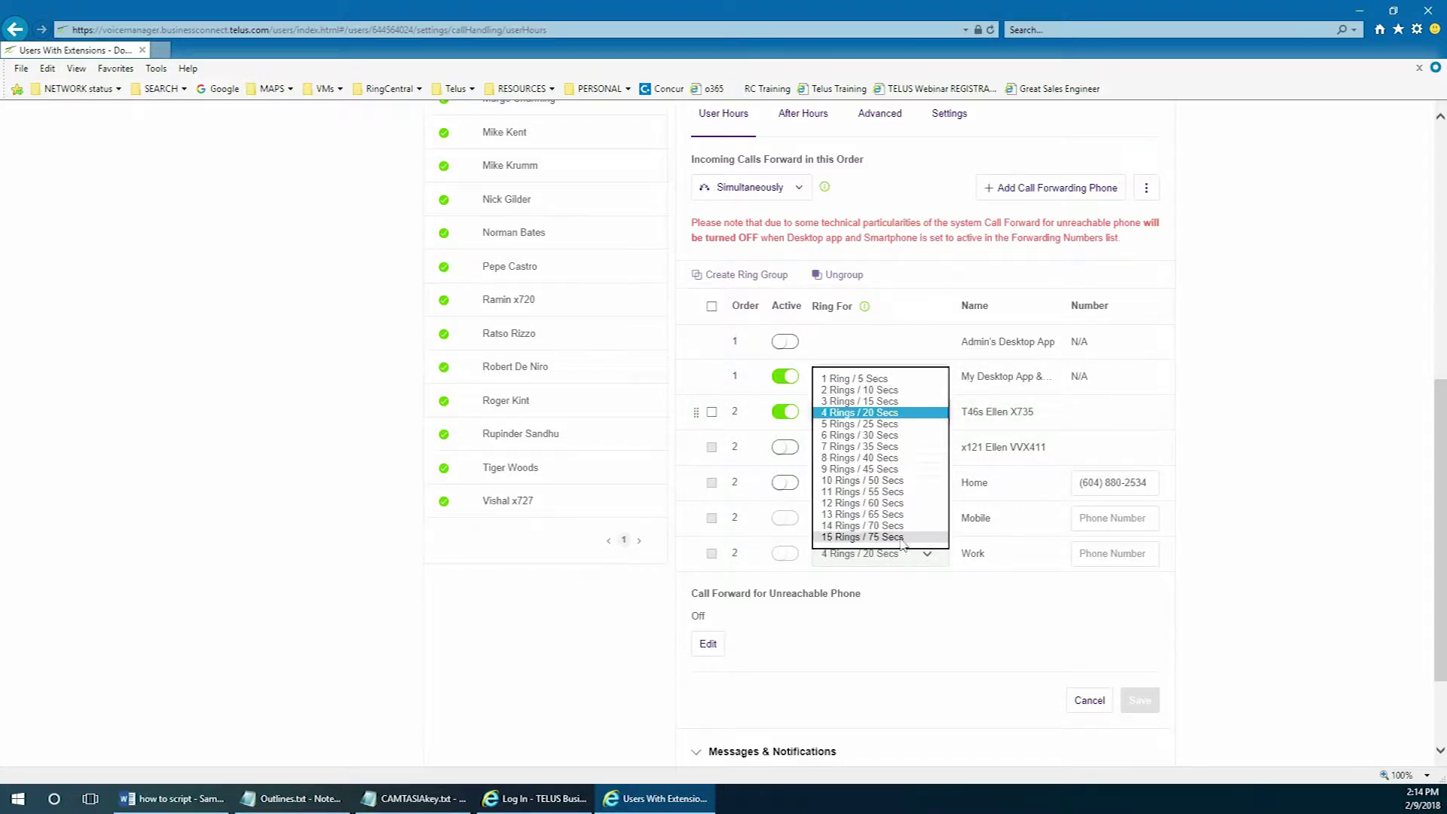
{"action": "left_click", "coordinate": [895, 415]}
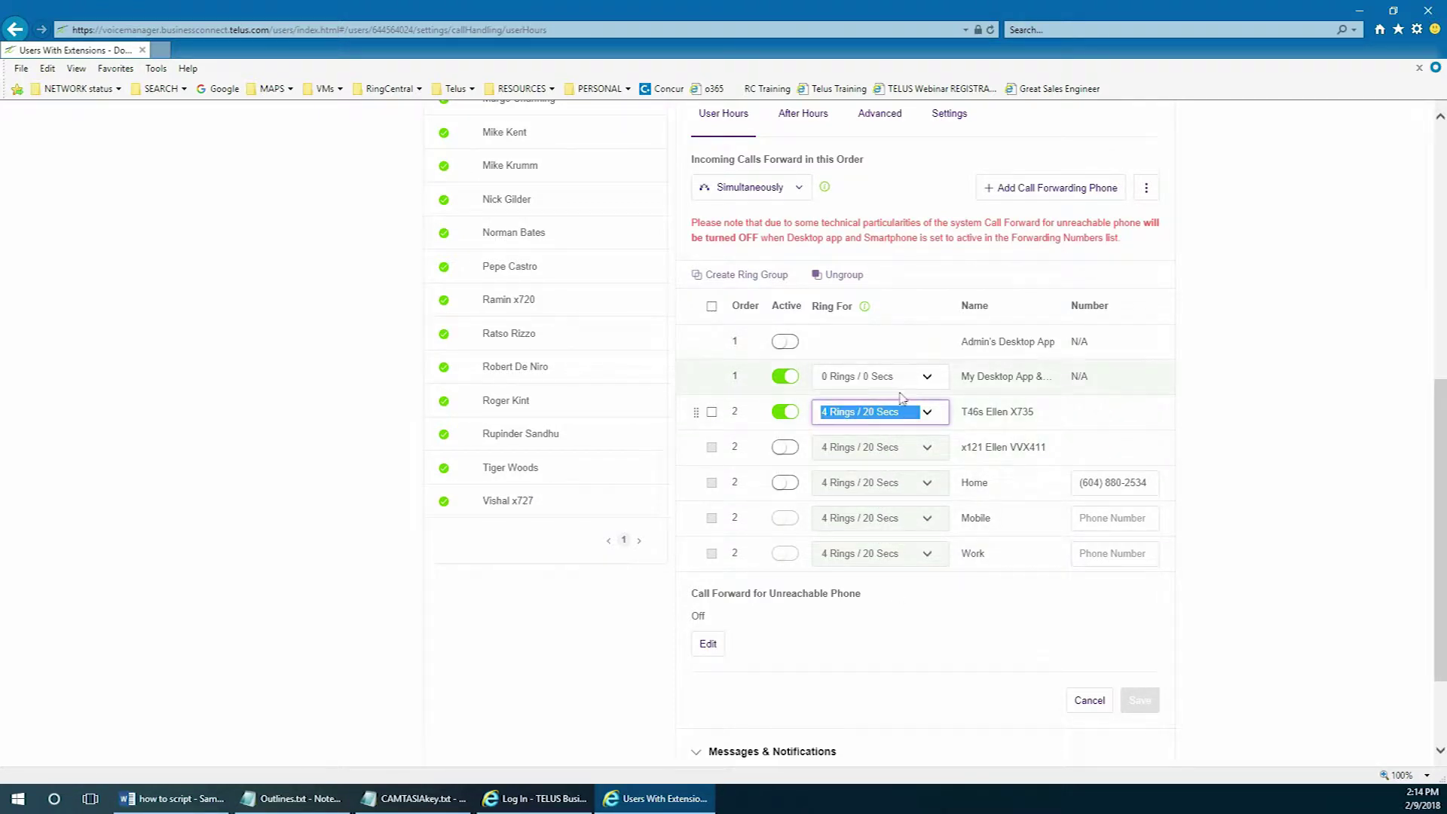
{"action": "scroll", "coordinate": [908, 414], "scroll_direction": "down", "scroll_amount": 2}
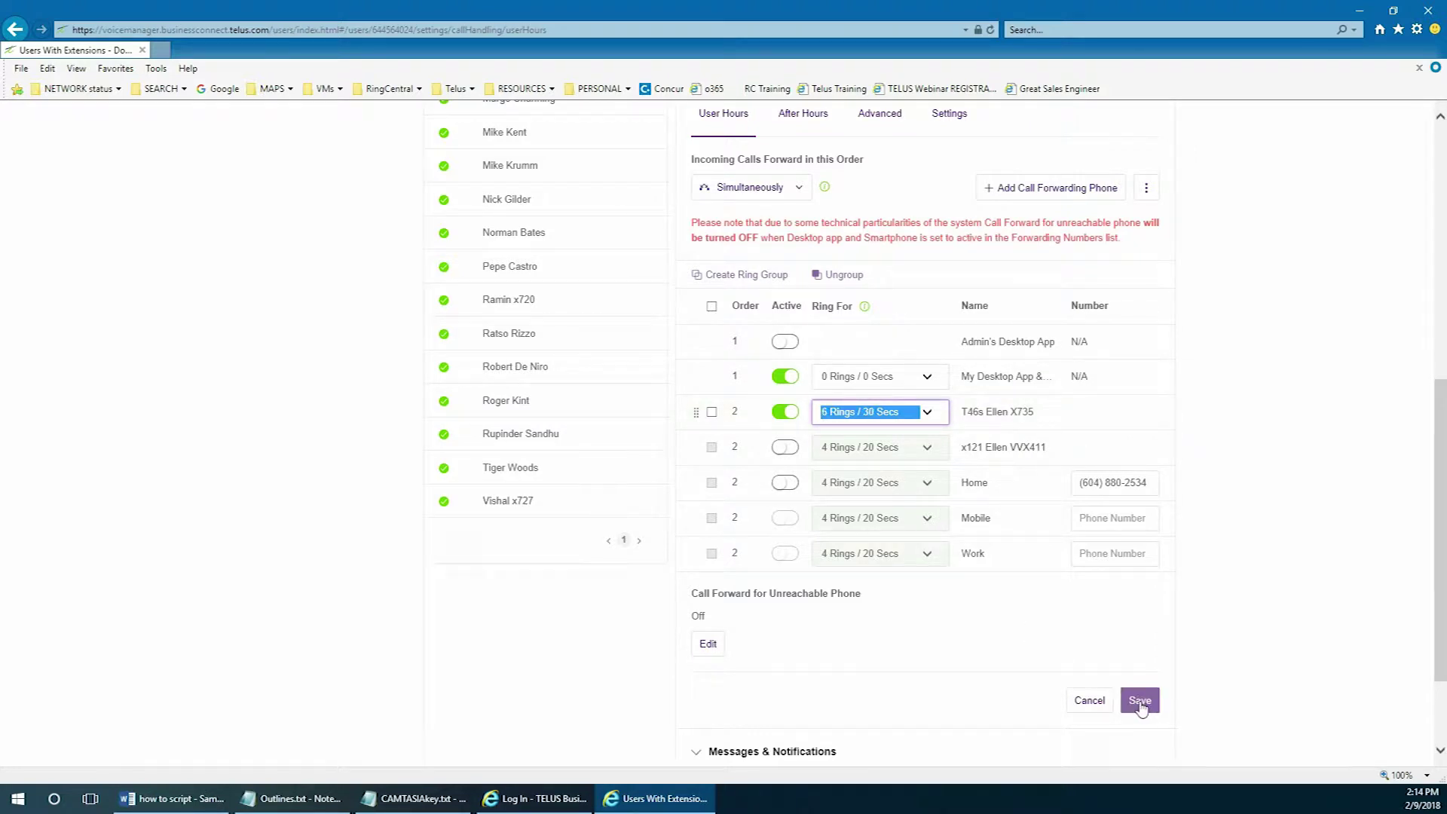
{"action": "left_click", "coordinate": [938, 416]}
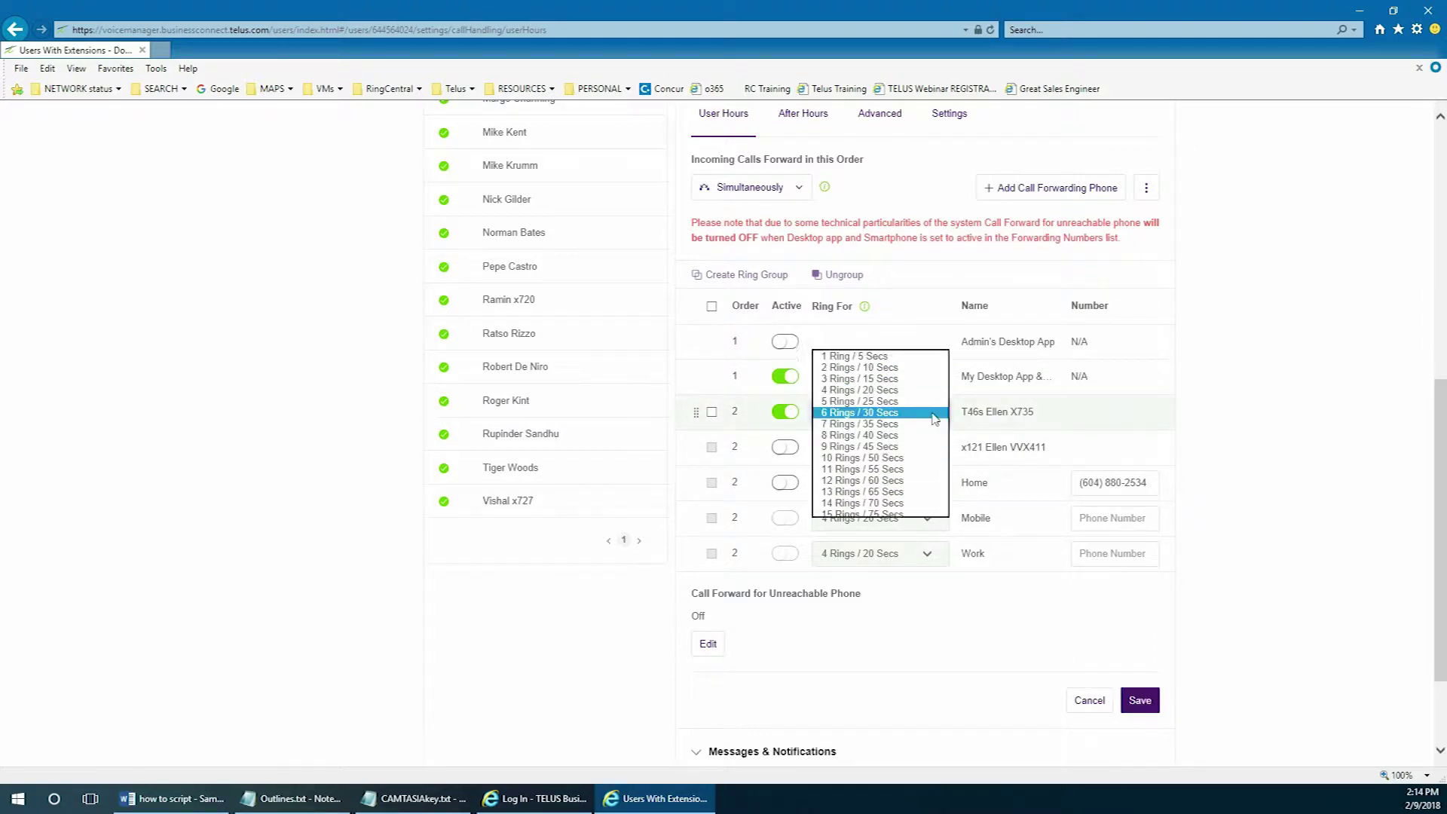
{"action": "left_click", "coordinate": [900, 378]}
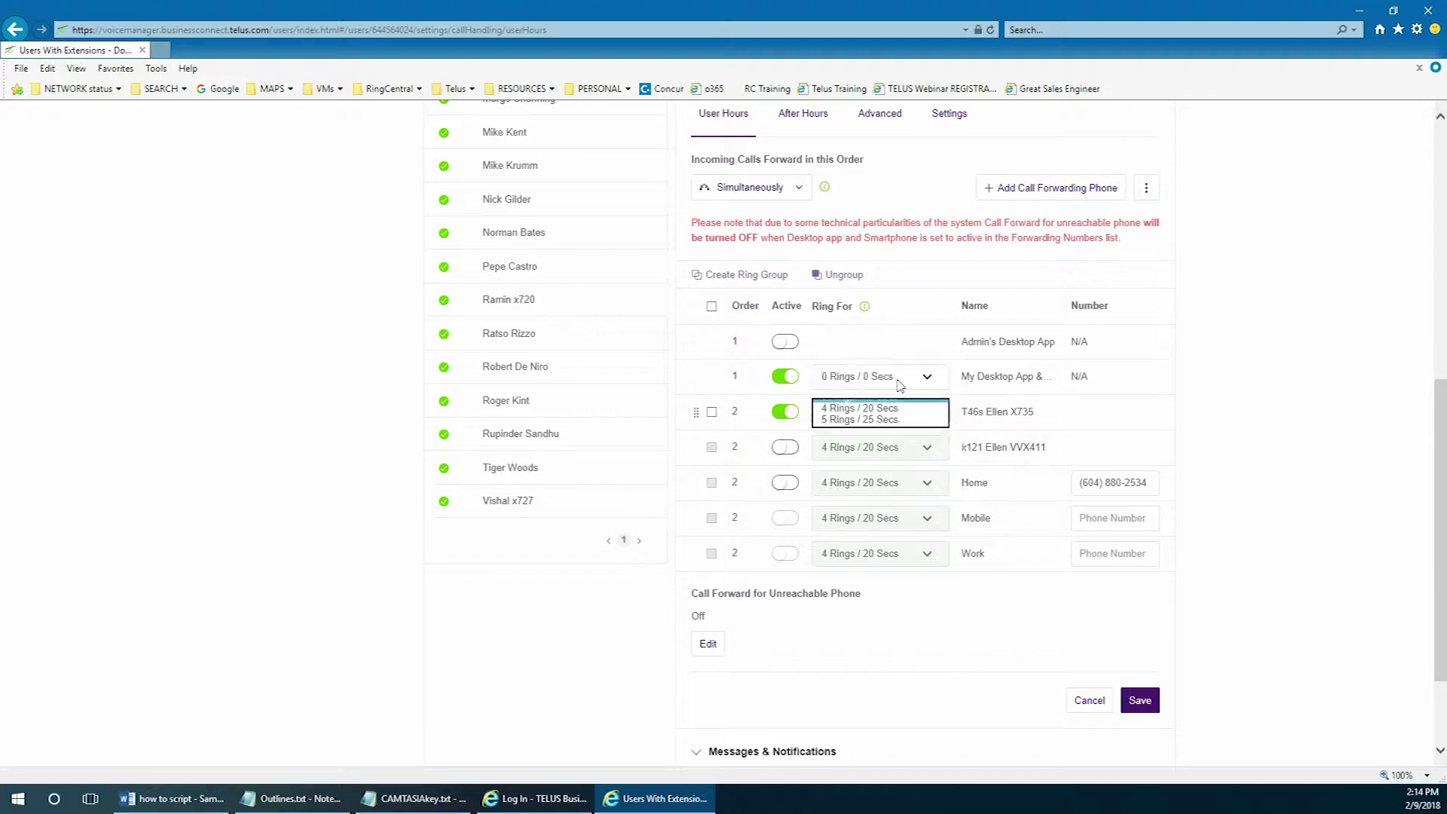
{"action": "left_click", "coordinate": [1140, 702]}
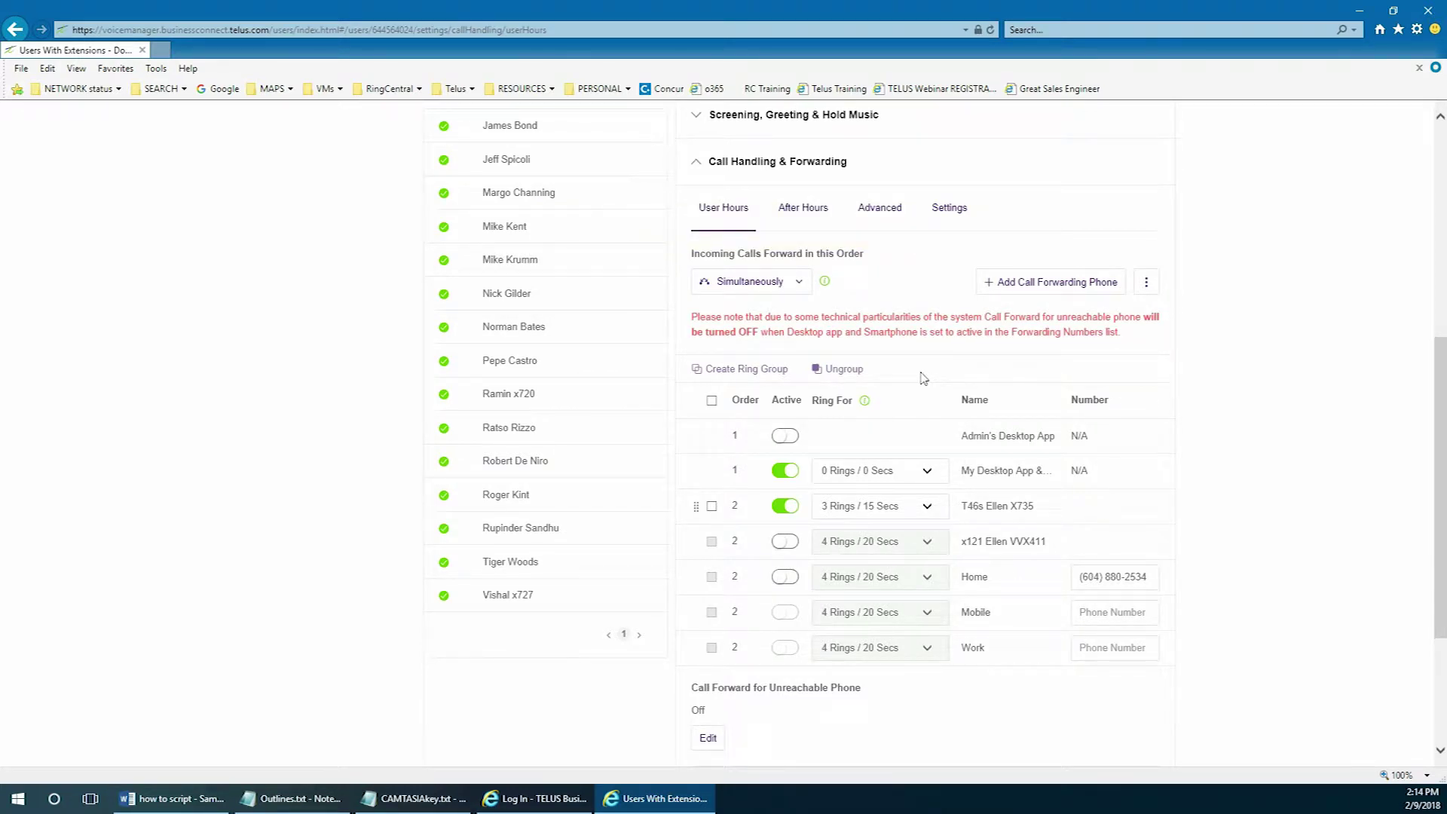
{"action": "scroll", "coordinate": [905, 332], "scroll_direction": "down", "scroll_amount": 3}
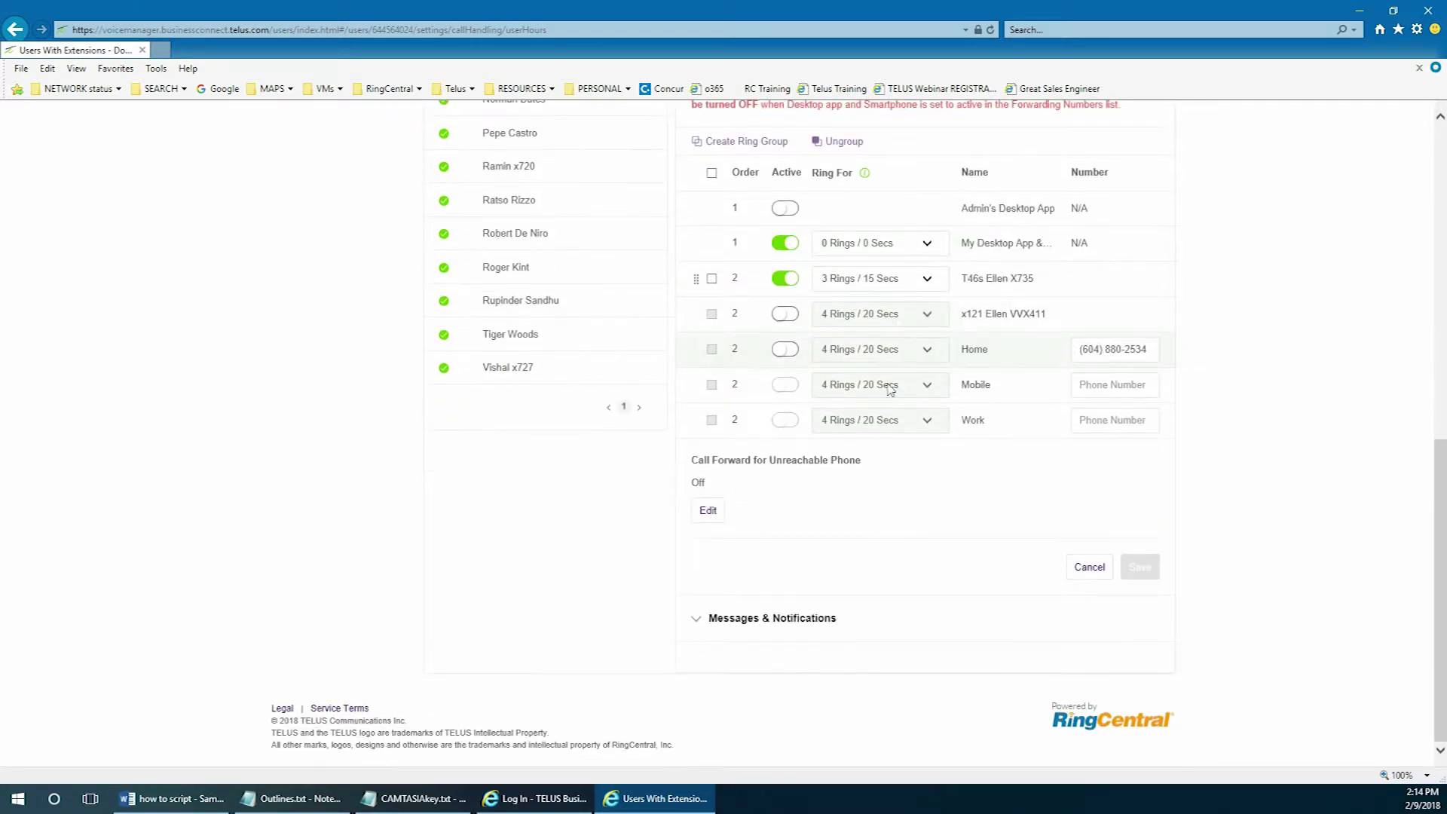
{"action": "left_click", "coordinate": [699, 620]}
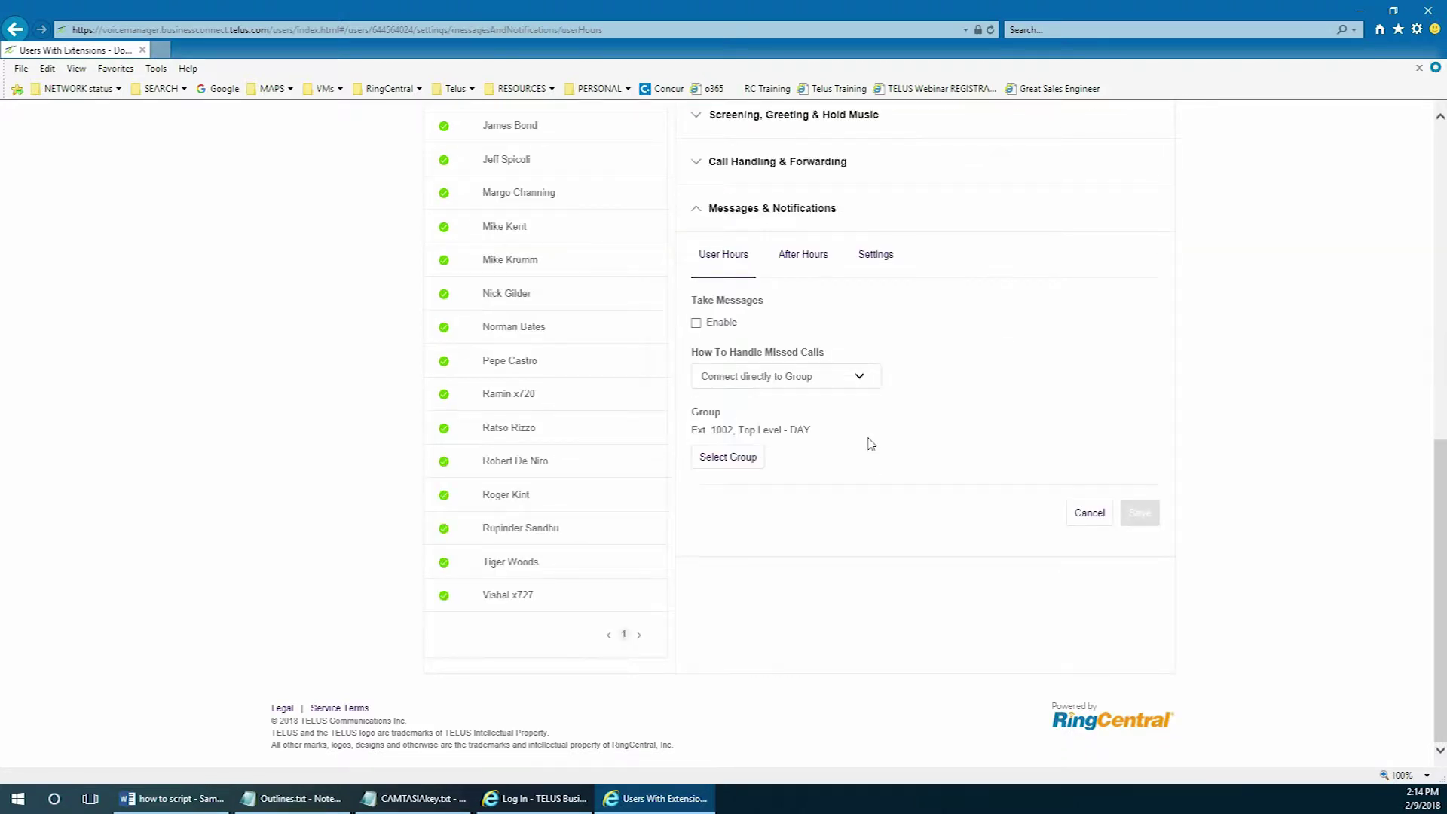
- Keep Take Messages off and set missed user-hours calls to Connect directly to Group
{"action": "left_click", "coordinate": [695, 322]}
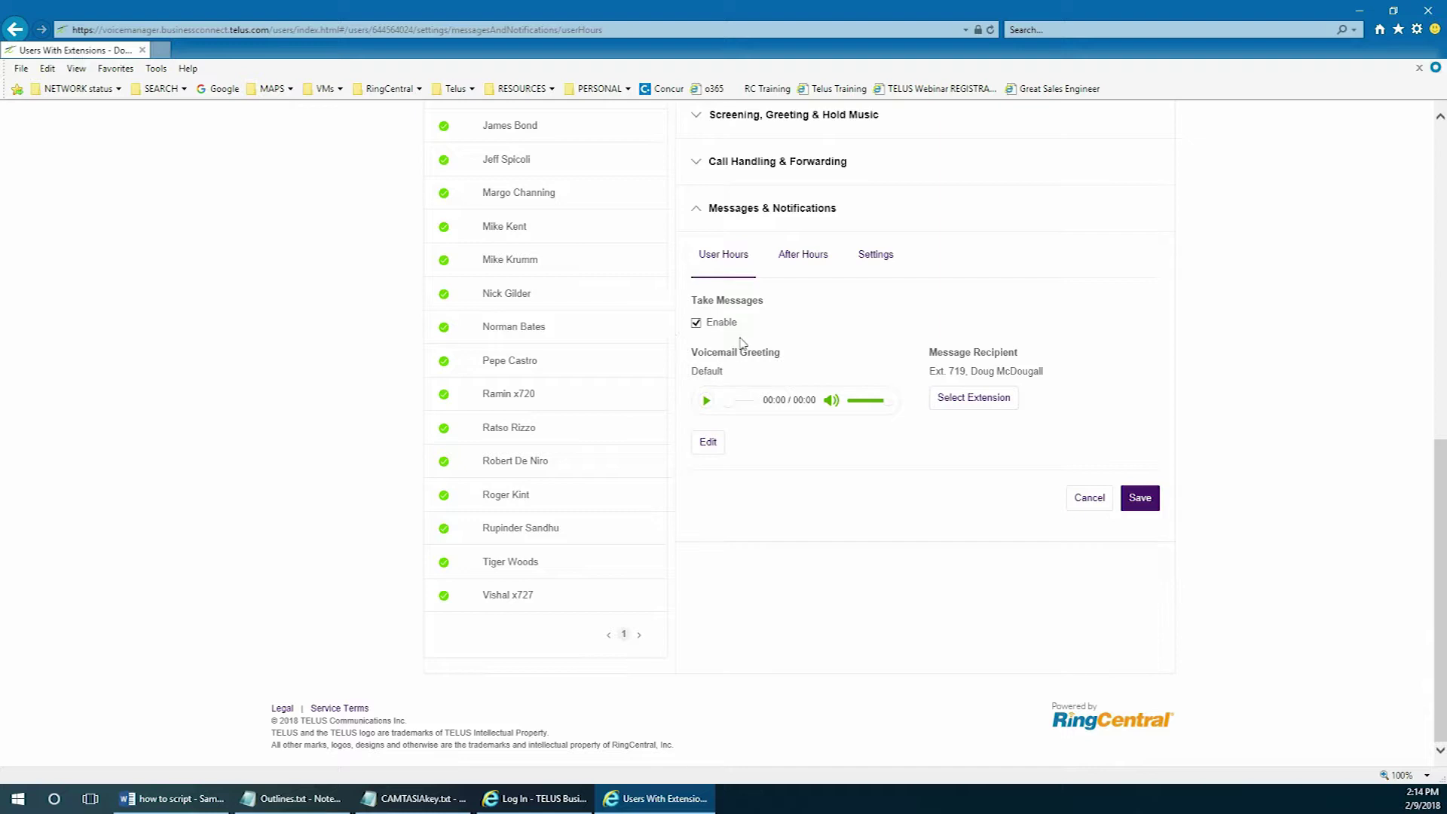
{"action": "left_click", "coordinate": [696, 323]}
{"action": "left_click", "coordinate": [859, 378]}
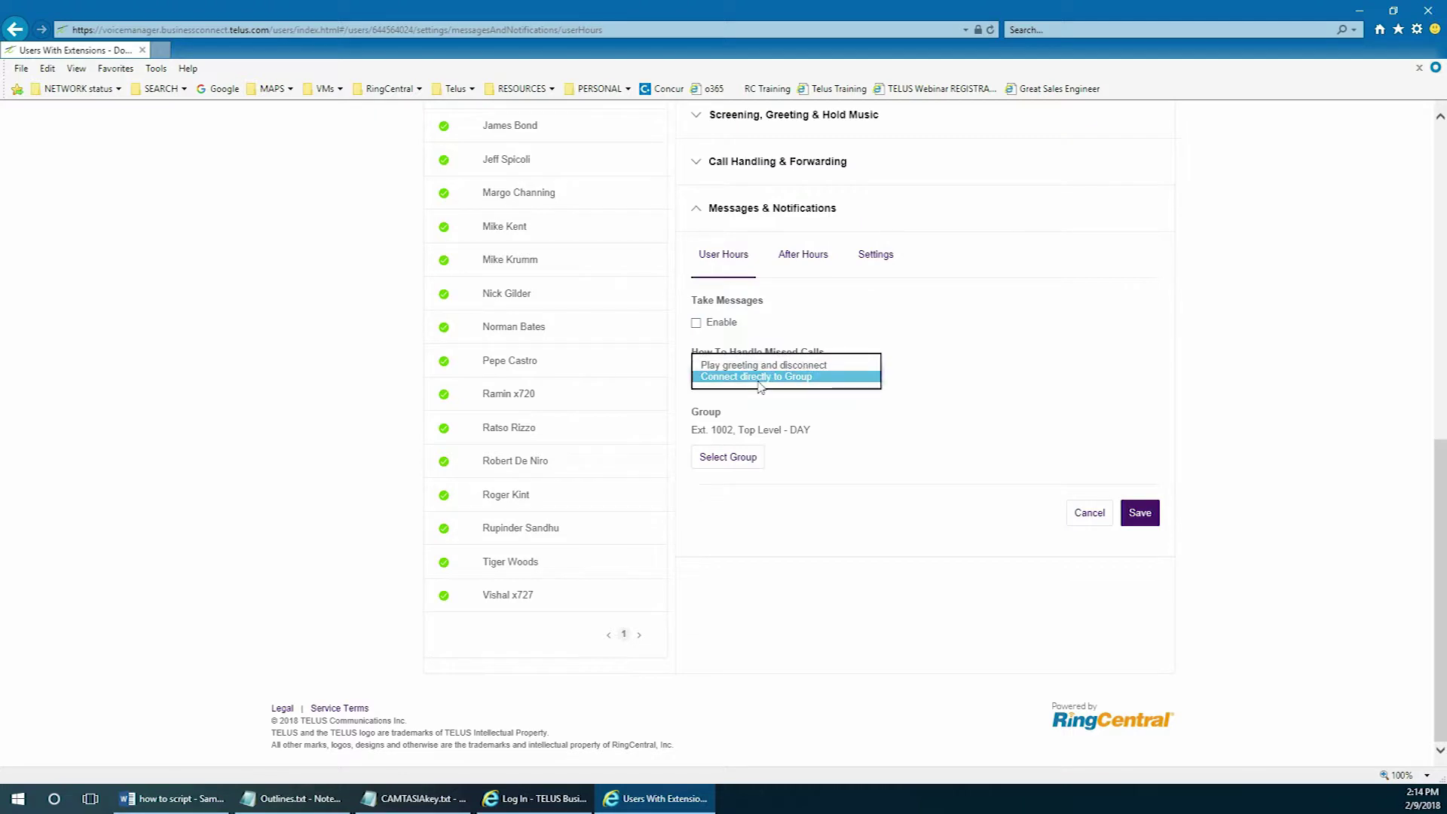
{"action": "left_click", "coordinate": [811, 377]}
- Choose Top Level - DAY (Ext. 1002) as the missed-call group and save the settings
{"action": "left_click", "coordinate": [737, 459]}
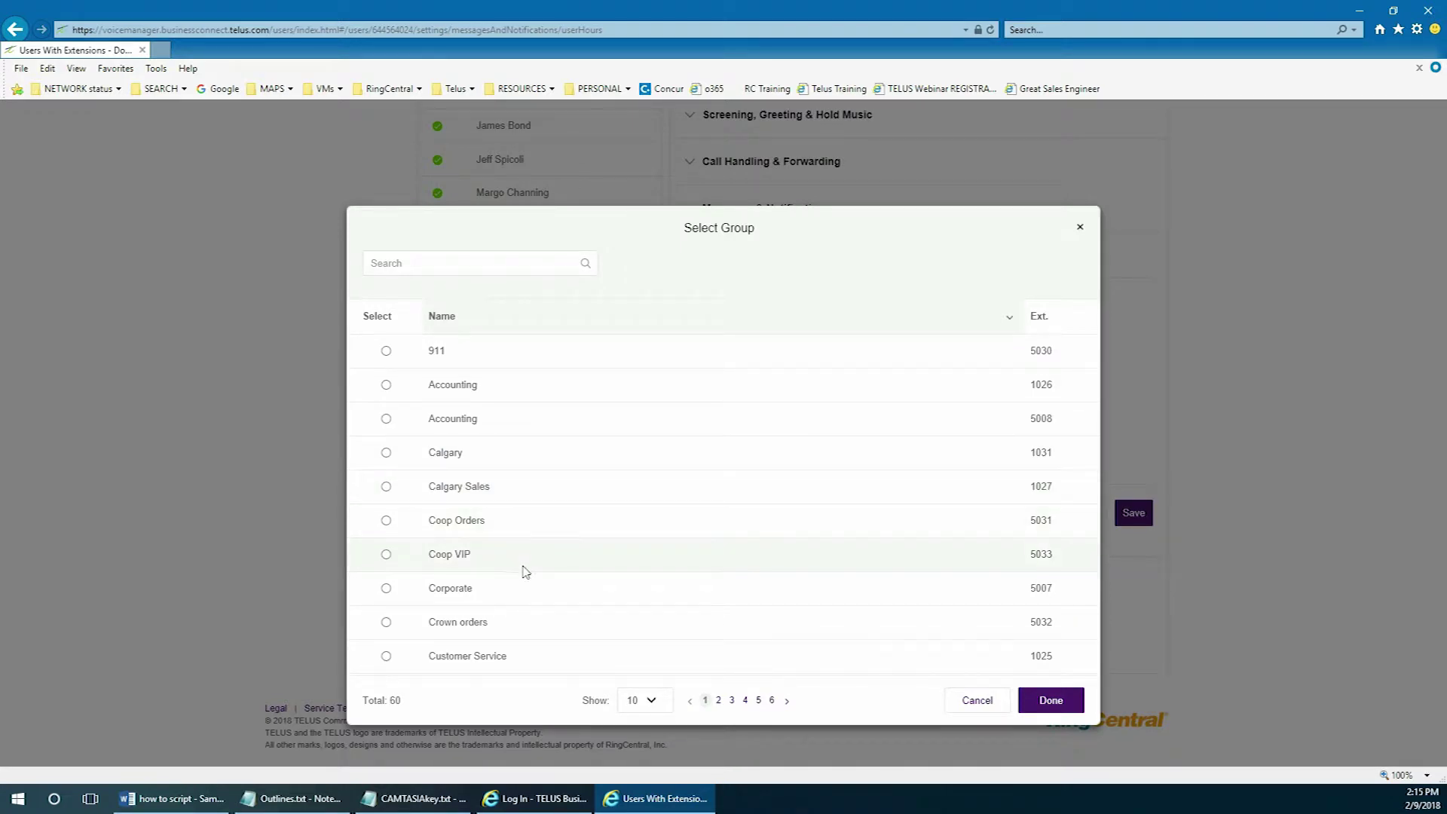
{"action": "left_click", "coordinate": [659, 708]}
{"action": "left_click", "coordinate": [651, 749]}
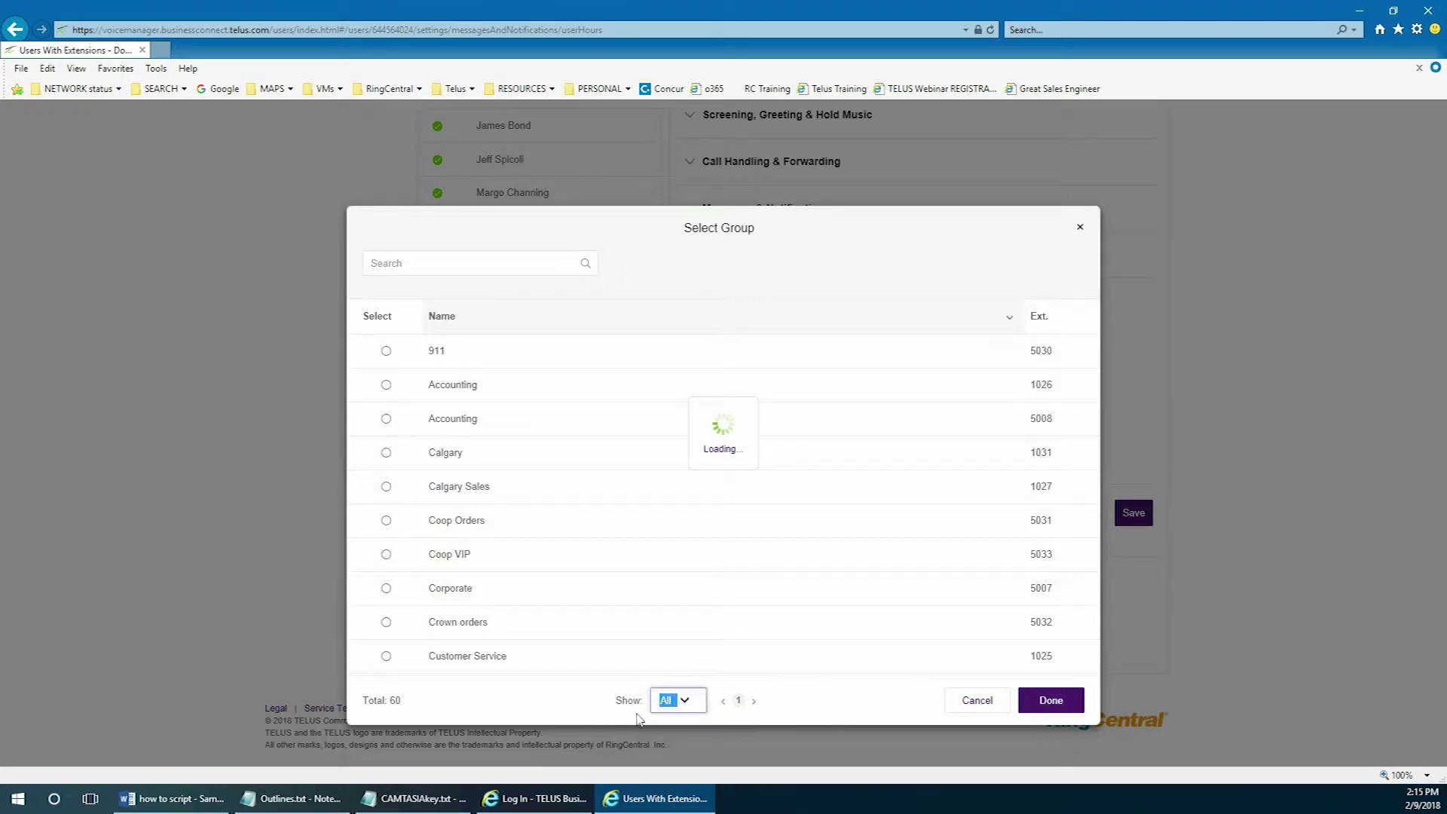
{"action": "scroll", "coordinate": [550, 490], "scroll_direction": "down", "scroll_amount": 15}
{"action": "scroll", "coordinate": [546, 498], "scroll_direction": "down", "scroll_amount": 5}
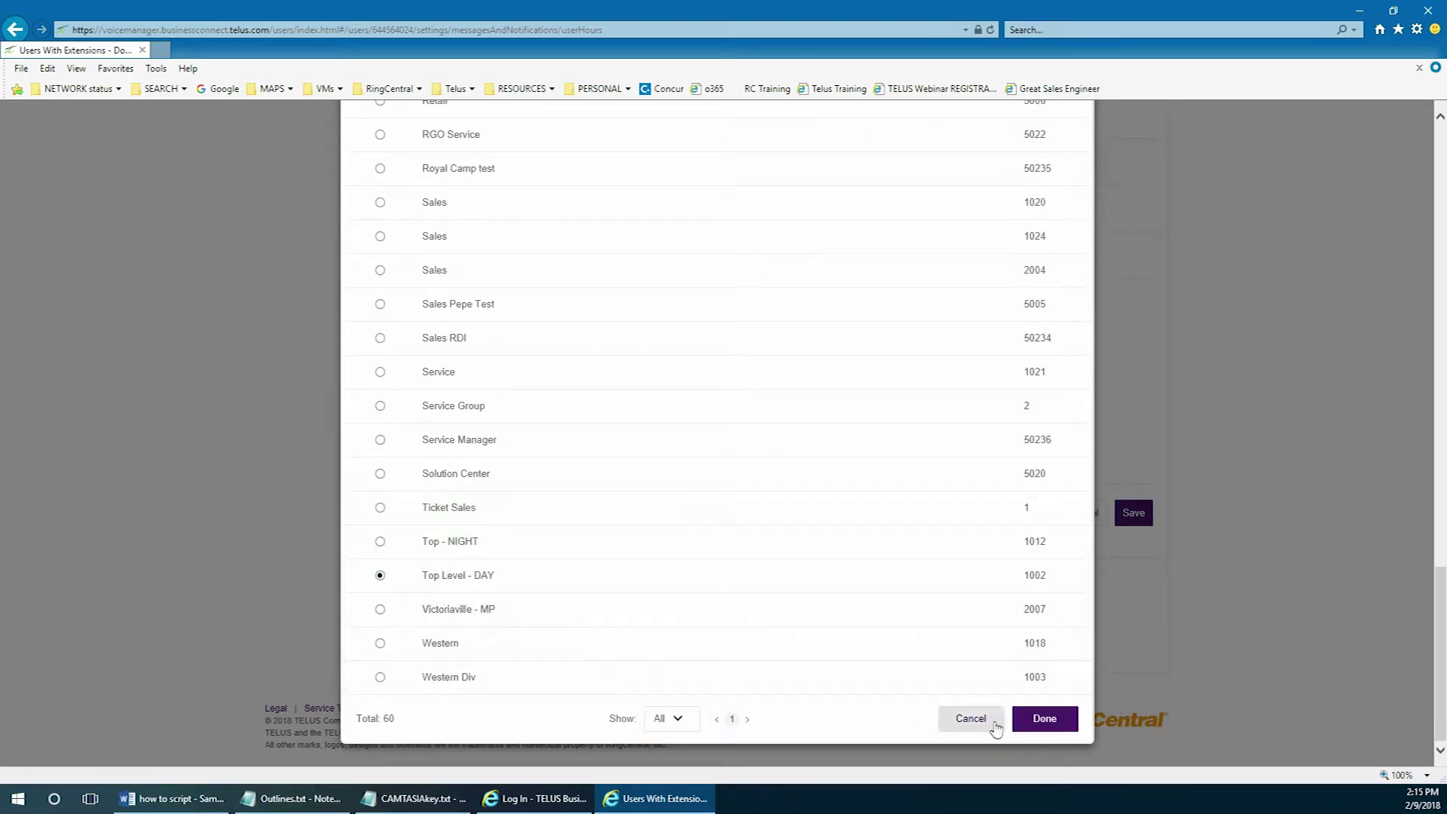
{"action": "left_click", "coordinate": [1071, 728]}
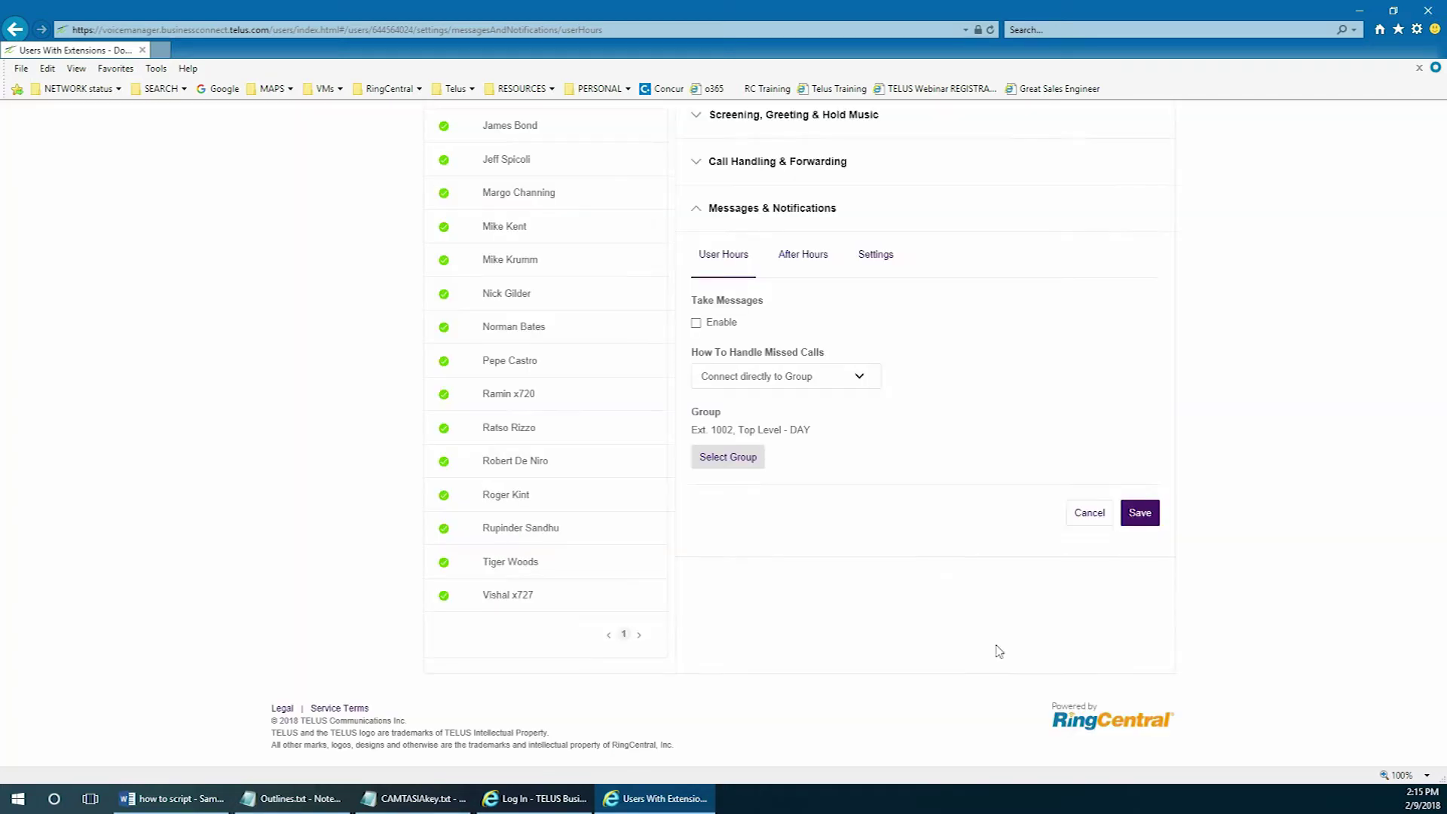
{"action": "left_click", "coordinate": [1150, 516]}
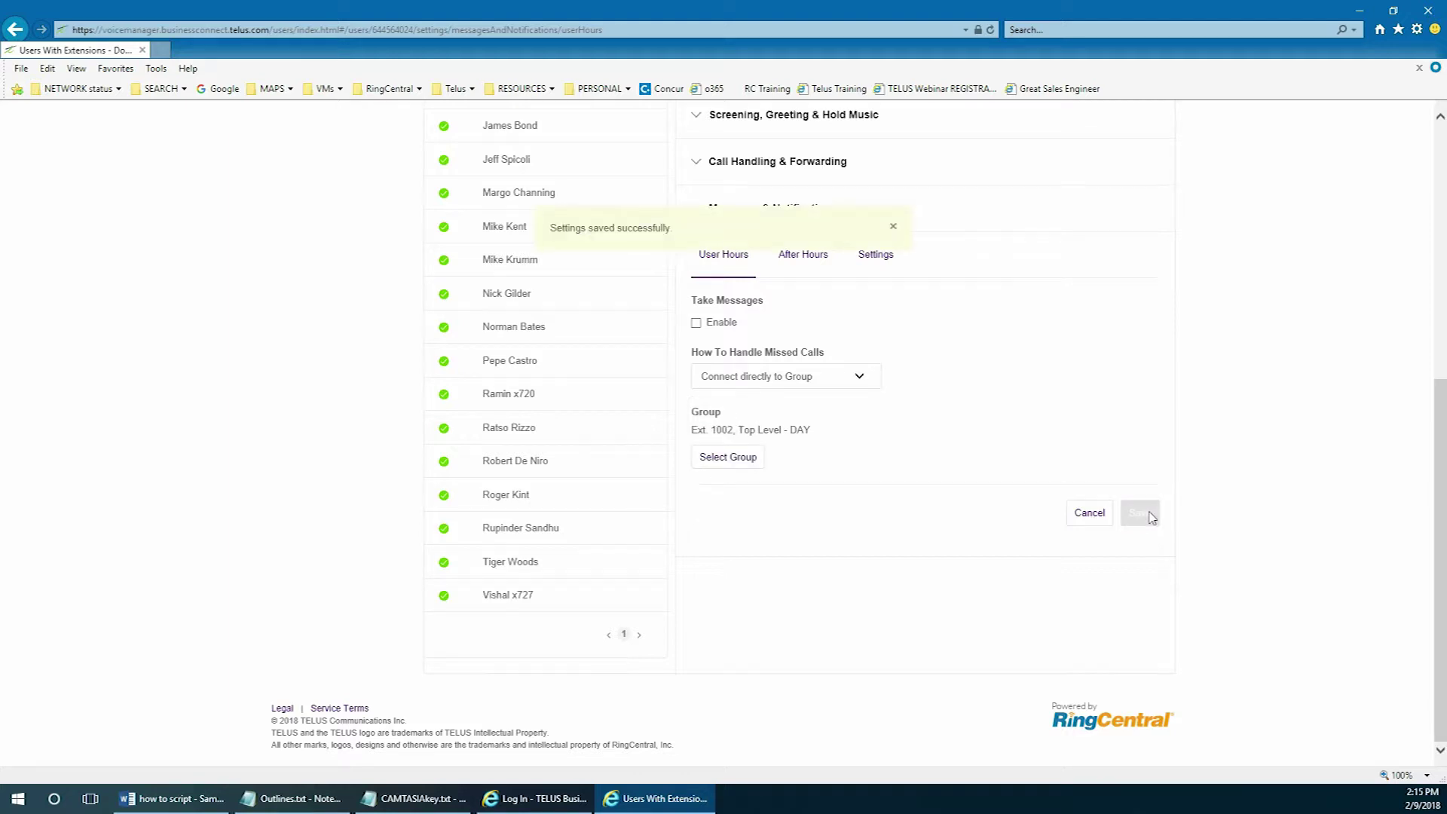
{"action": "left_click", "coordinate": [894, 229]}
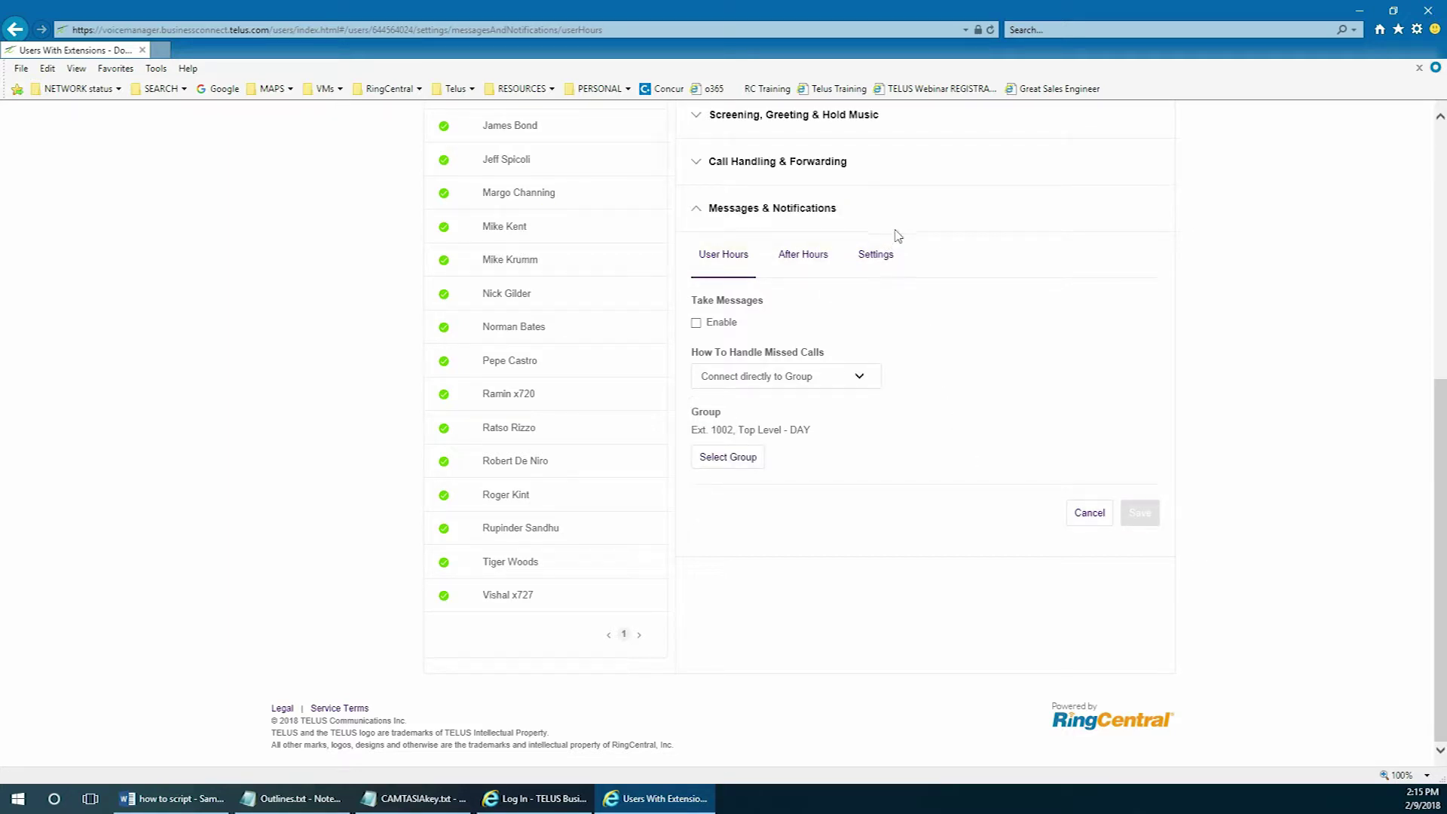
{"action": "scroll", "coordinate": [947, 373], "scroll_direction": "up", "scroll_amount": 6}
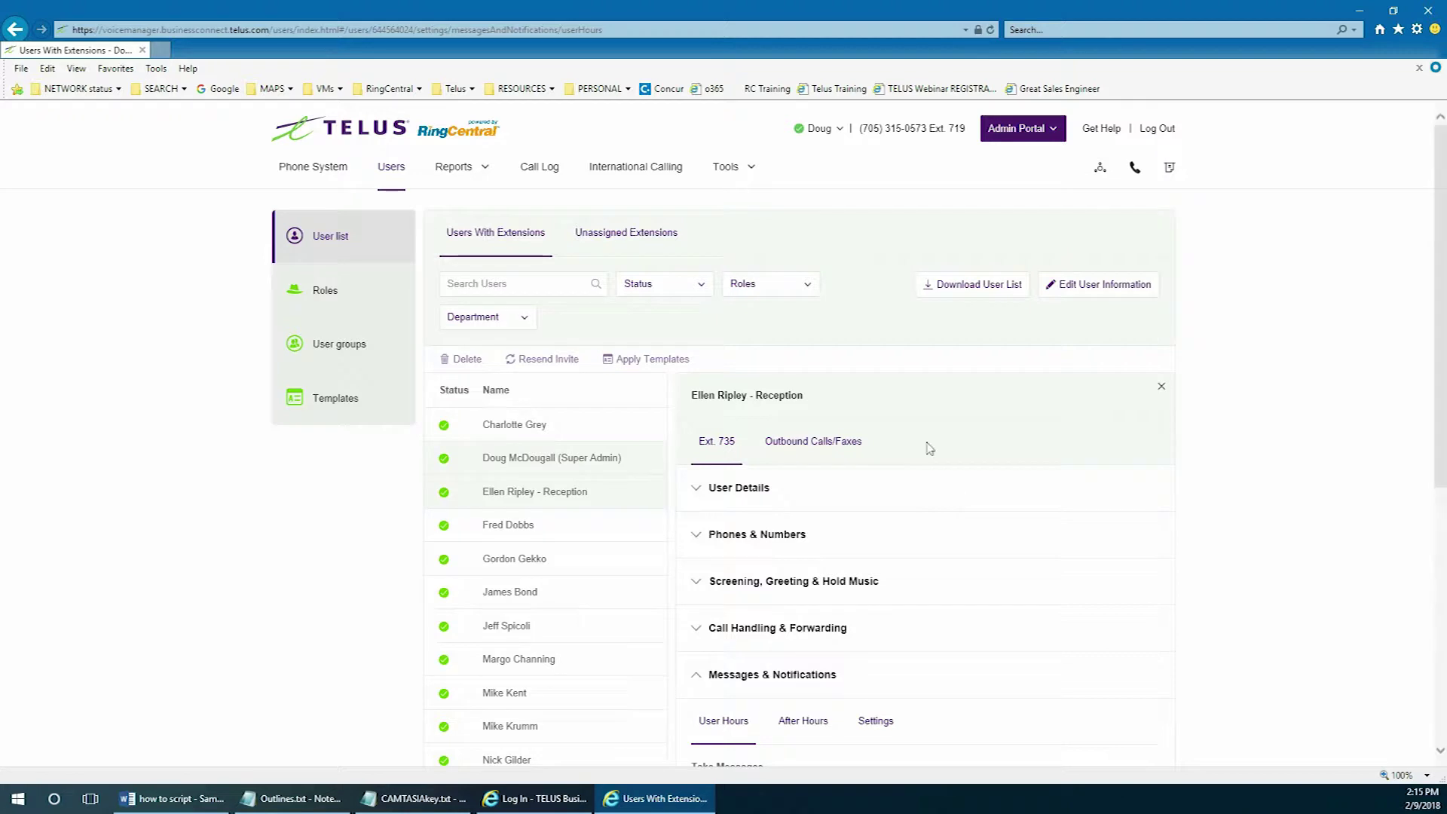
- Go through Phone System > Phone Numbers to Auto-Receptionist IVR Settings and its custom answering rules
{"action": "left_click", "coordinate": [324, 168]}
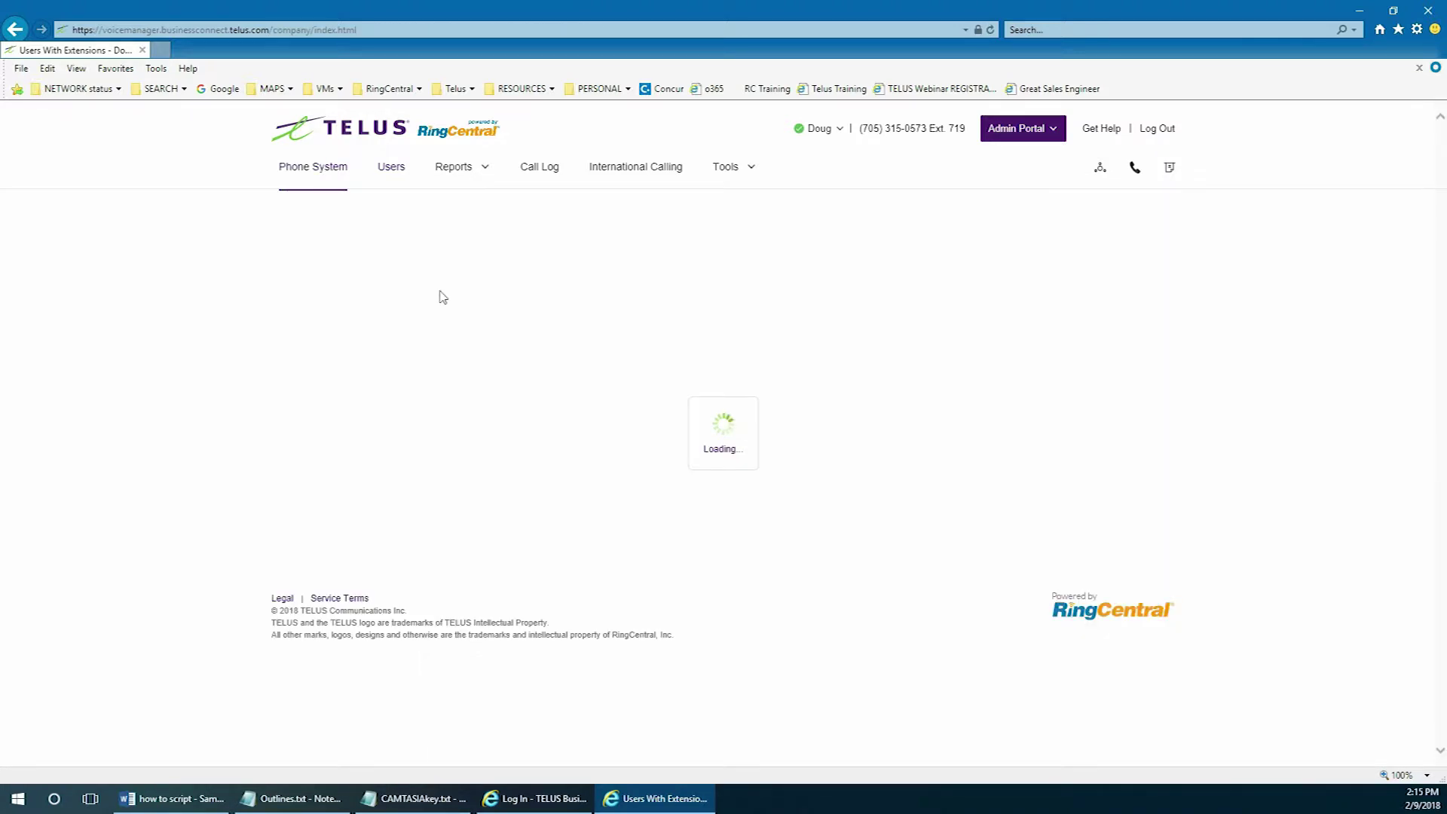
{"action": "left_click", "coordinate": [373, 295]}
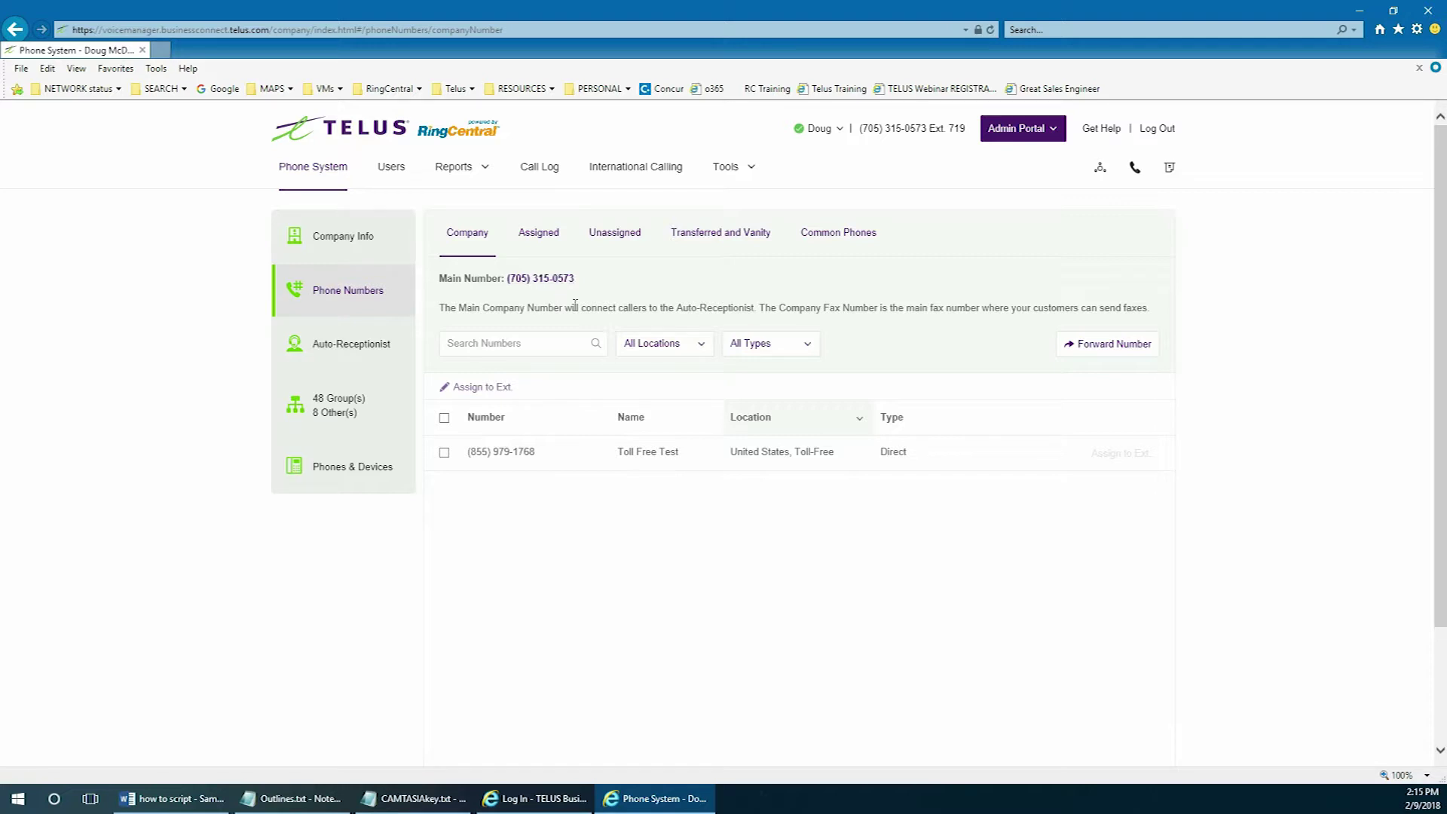
{"action": "left_click_drag", "start_coordinate": [673, 309], "coordinate": [754, 309]}
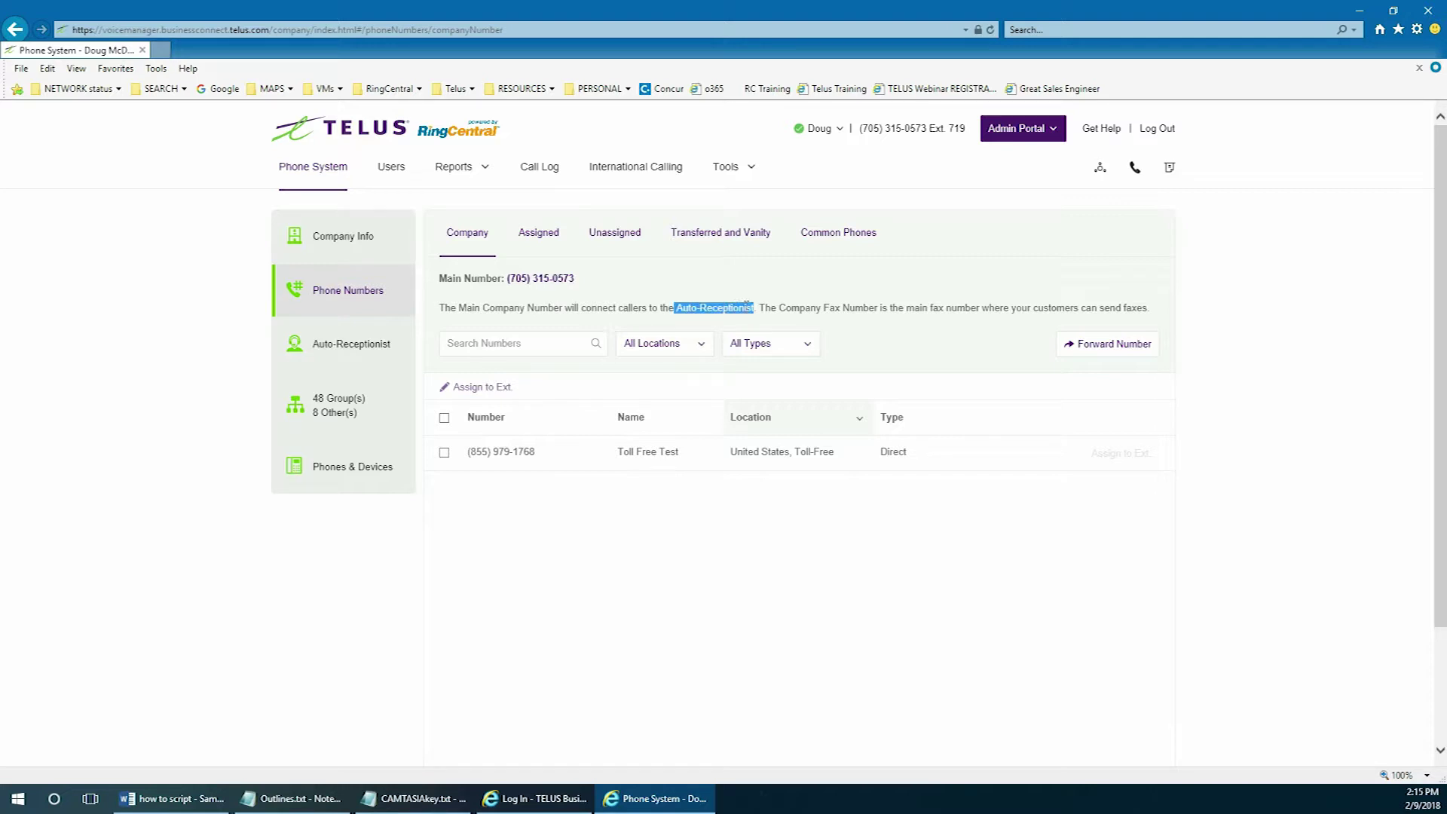
{"action": "left_click", "coordinate": [348, 348]}
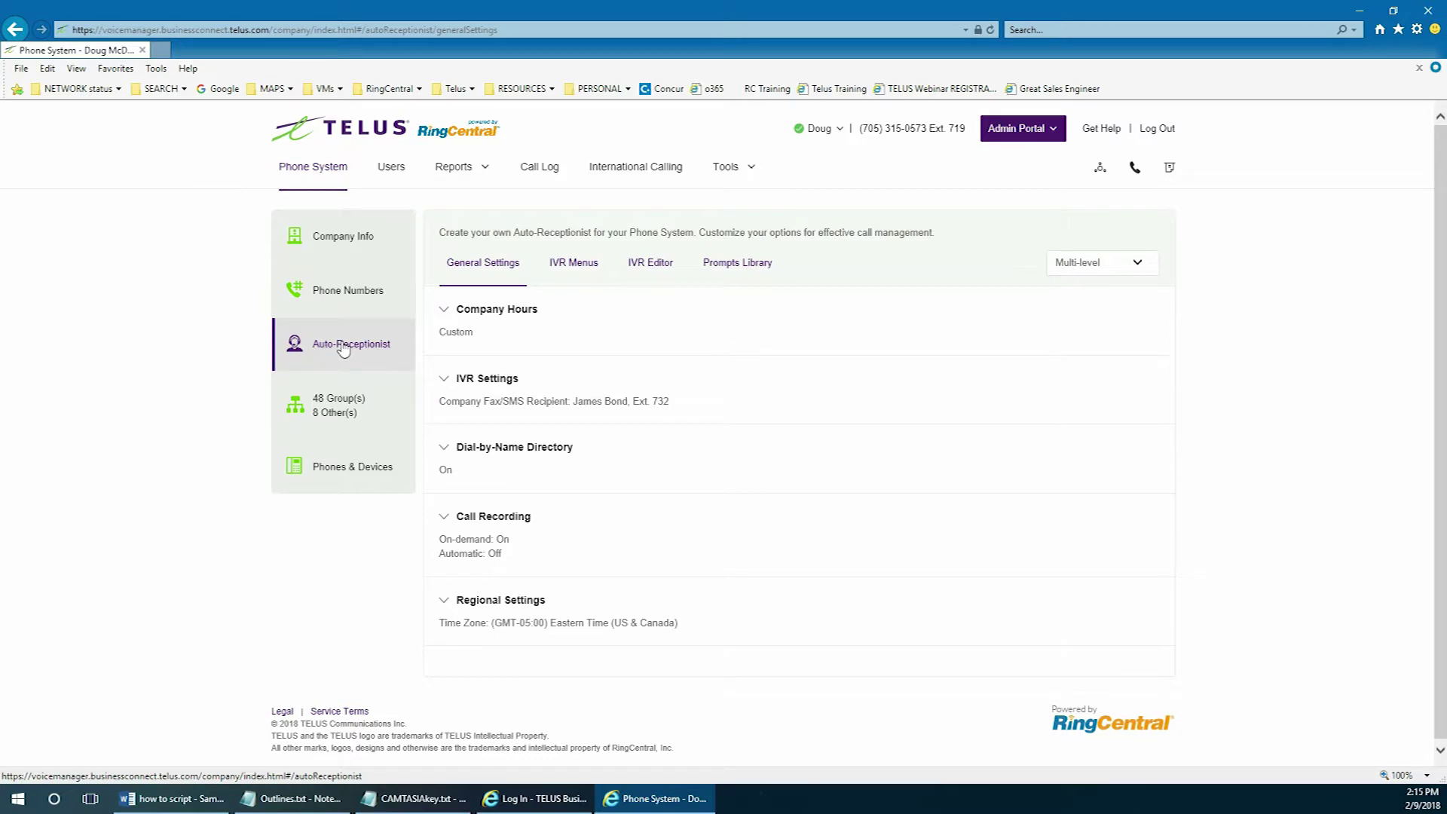
{"action": "left_click", "coordinate": [484, 381]}
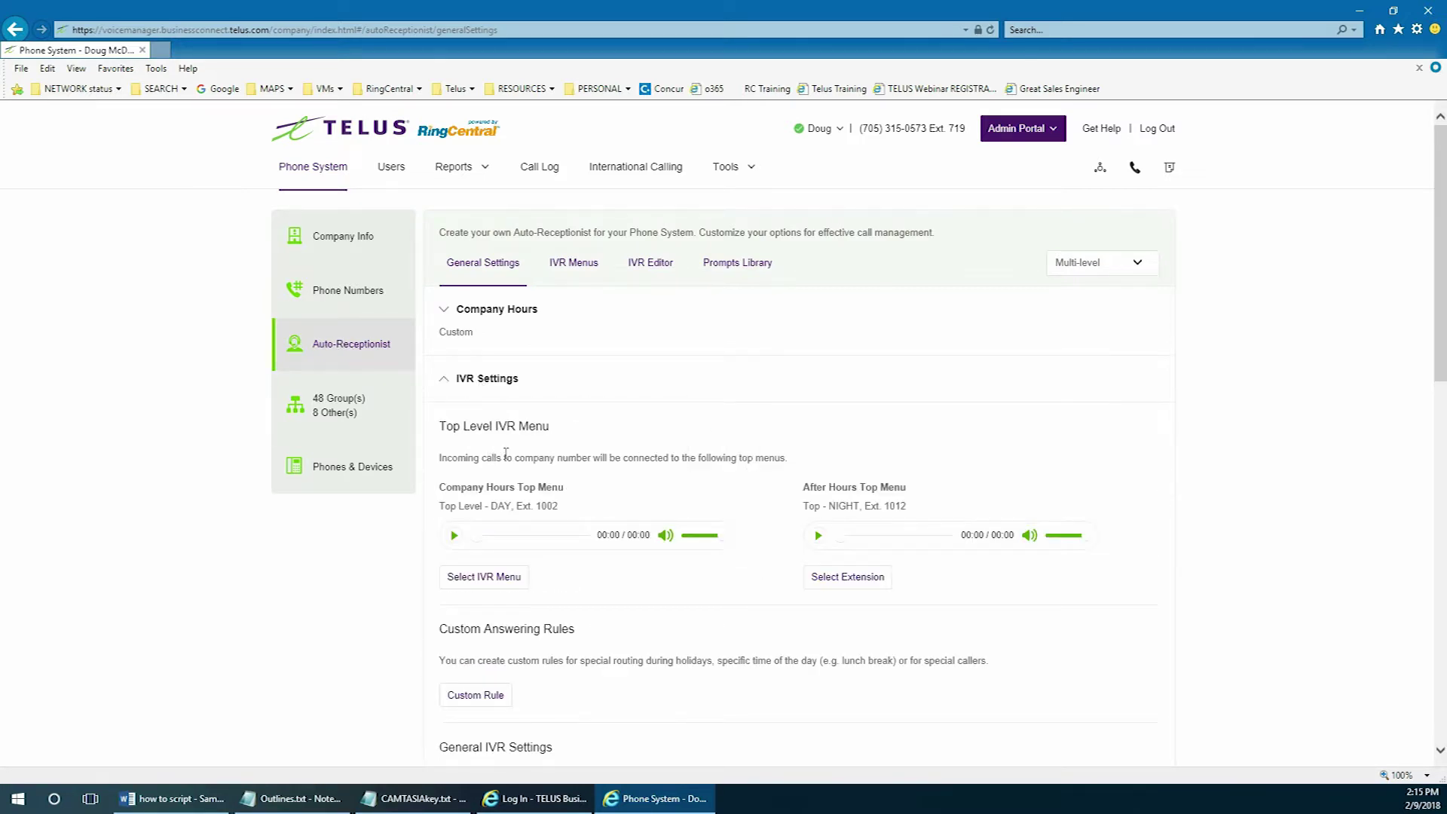
{"action": "scroll", "coordinate": [527, 464], "scroll_direction": "down", "scroll_amount": 3}
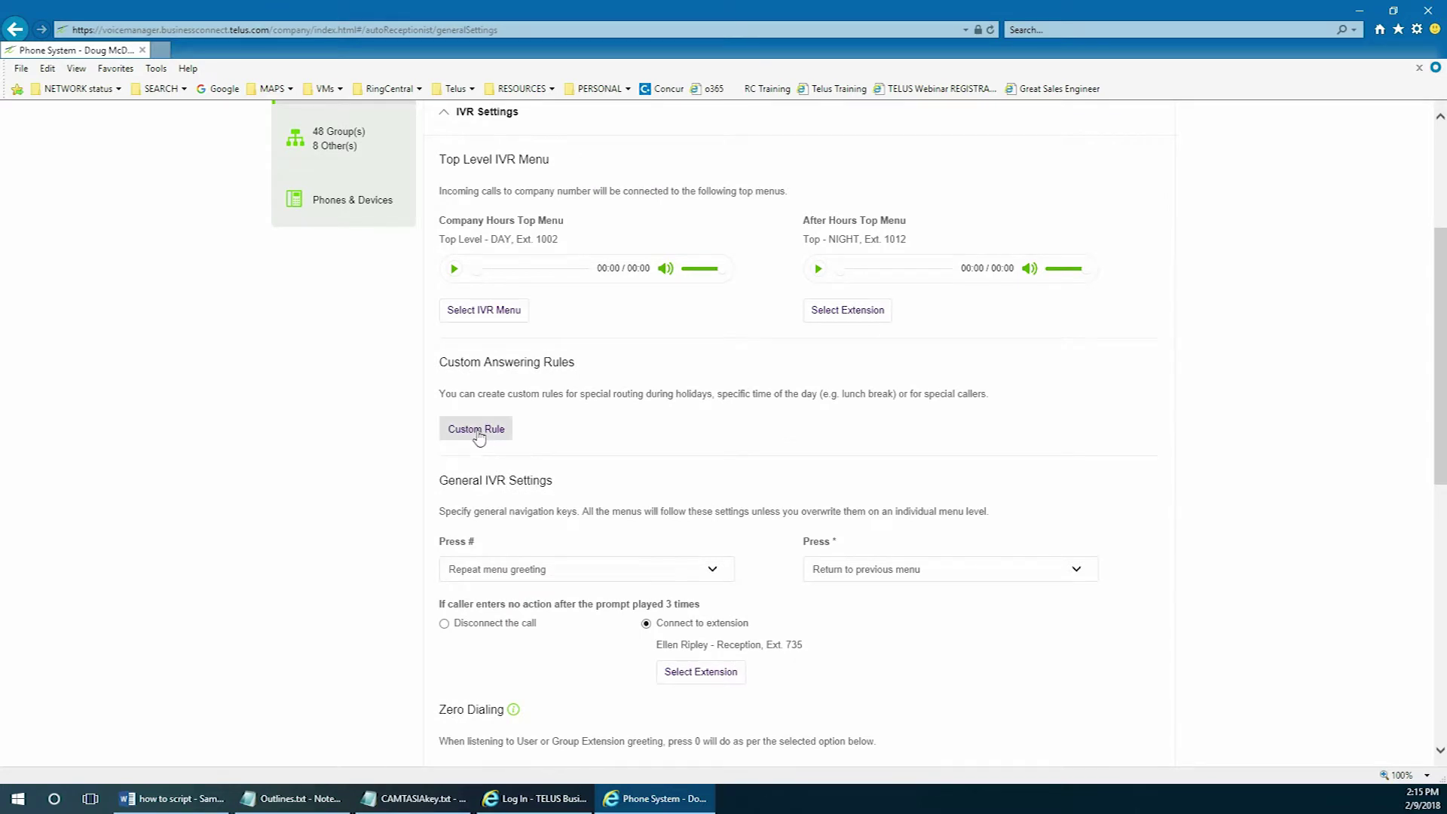
{"action": "left_click", "coordinate": [476, 429]}
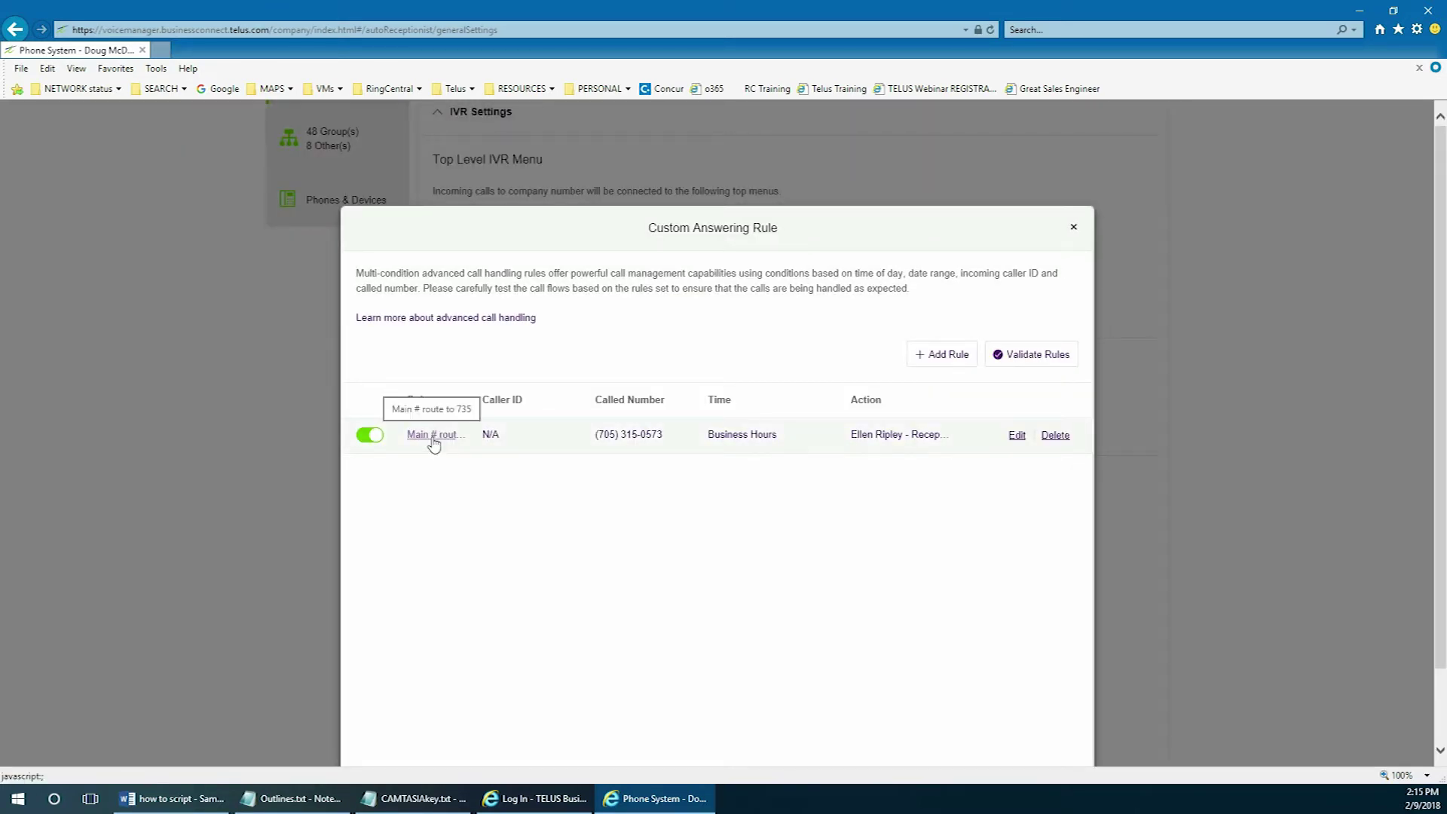
- Edit the 'Main # route to 735' rule, keeping its Called Number and Date/Time conditions
{"action": "left_click", "coordinate": [1016, 435]}
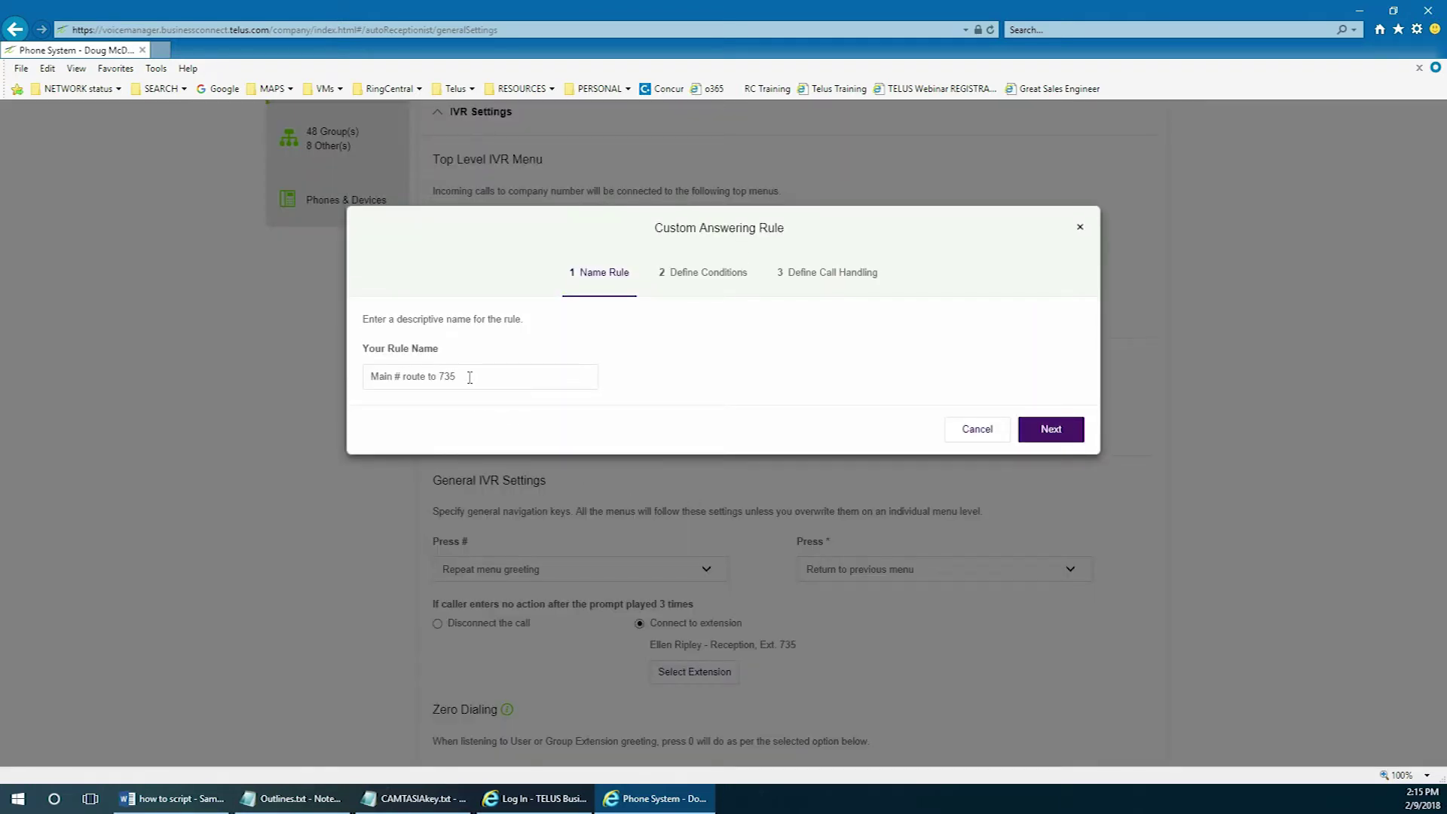
{"action": "left_click_drag", "start_coordinate": [467, 375], "coordinate": [371, 376]}
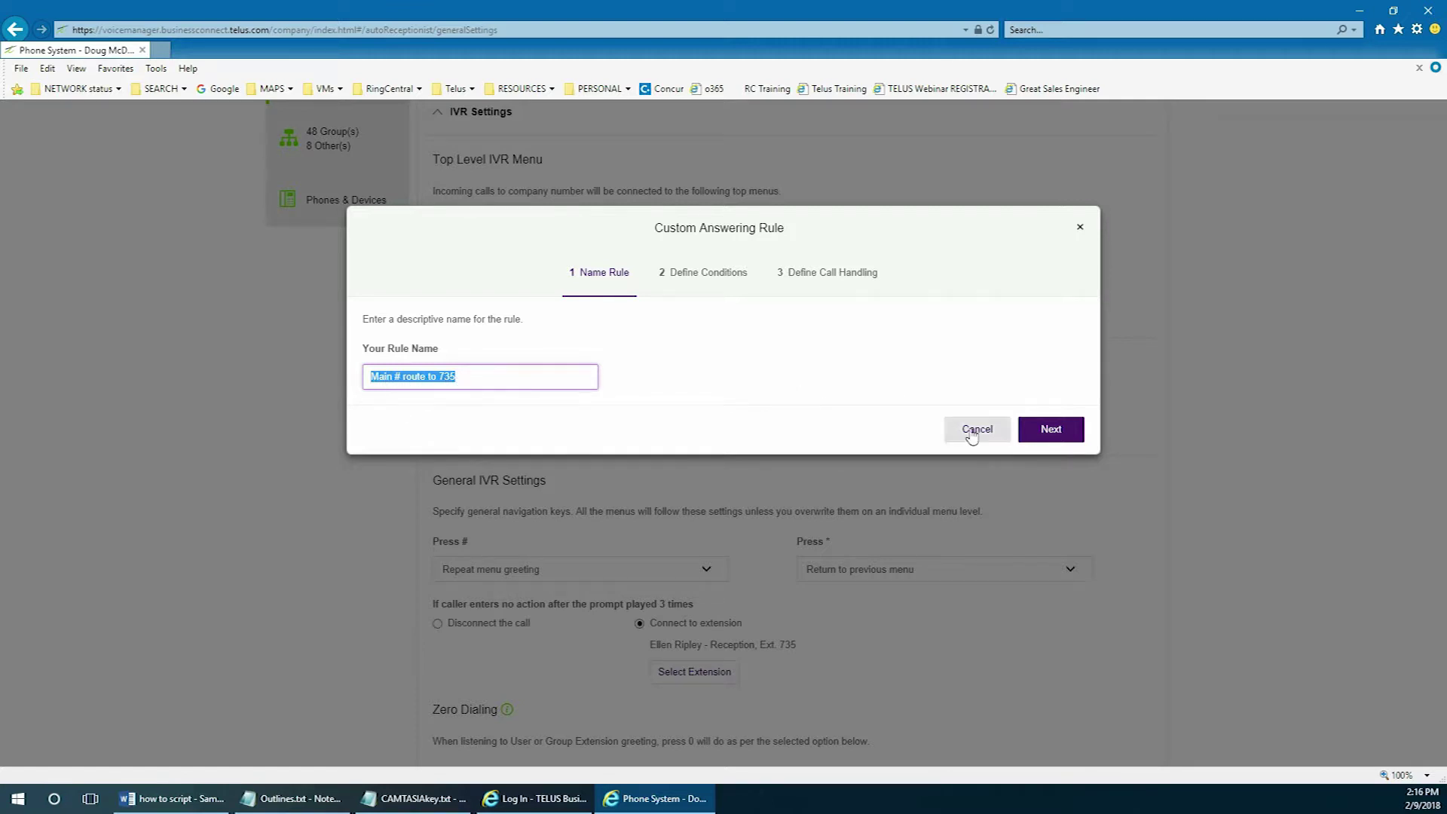
{"action": "left_click", "coordinate": [1051, 429]}
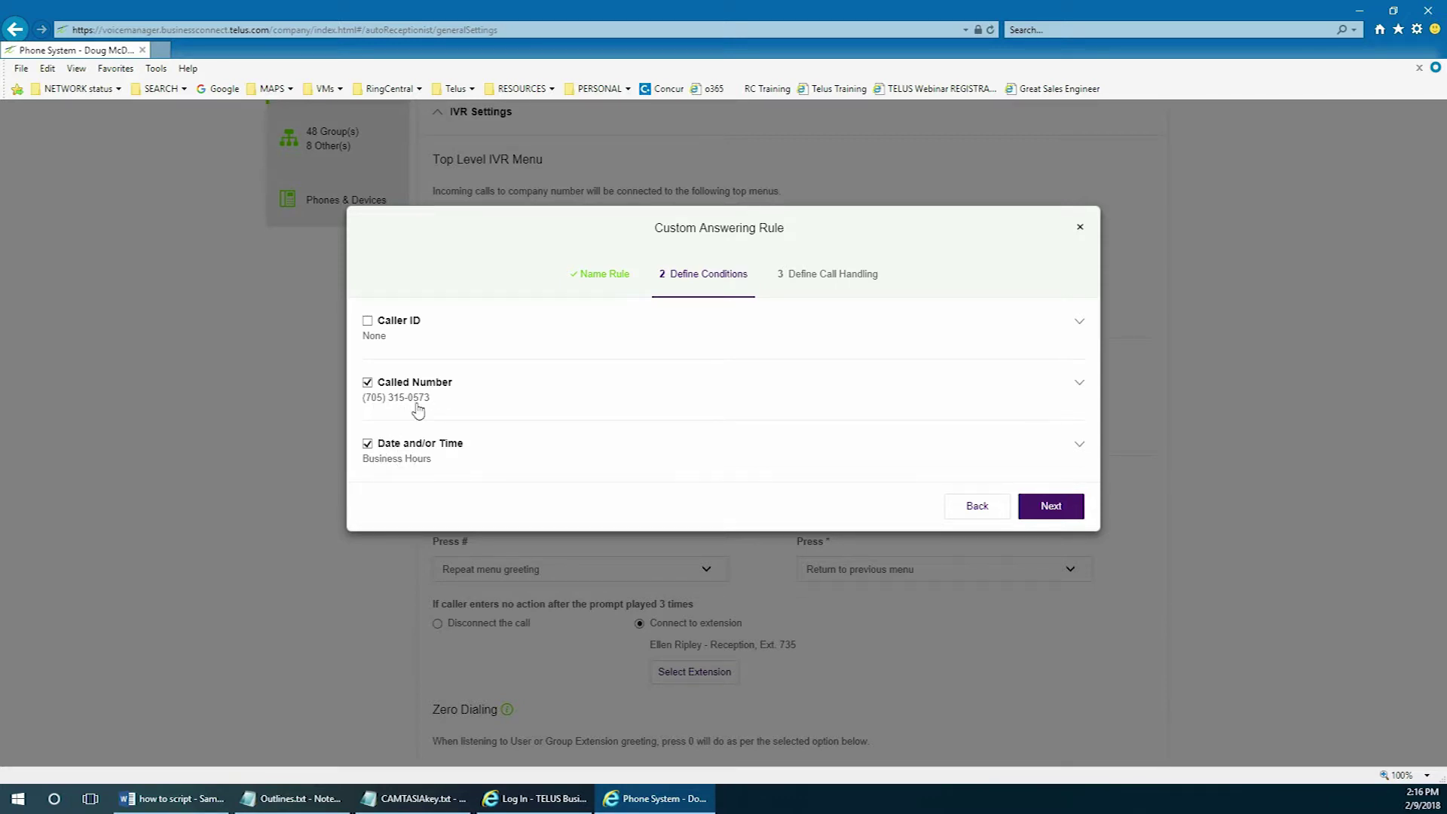
{"action": "left_click", "coordinate": [1055, 506]}
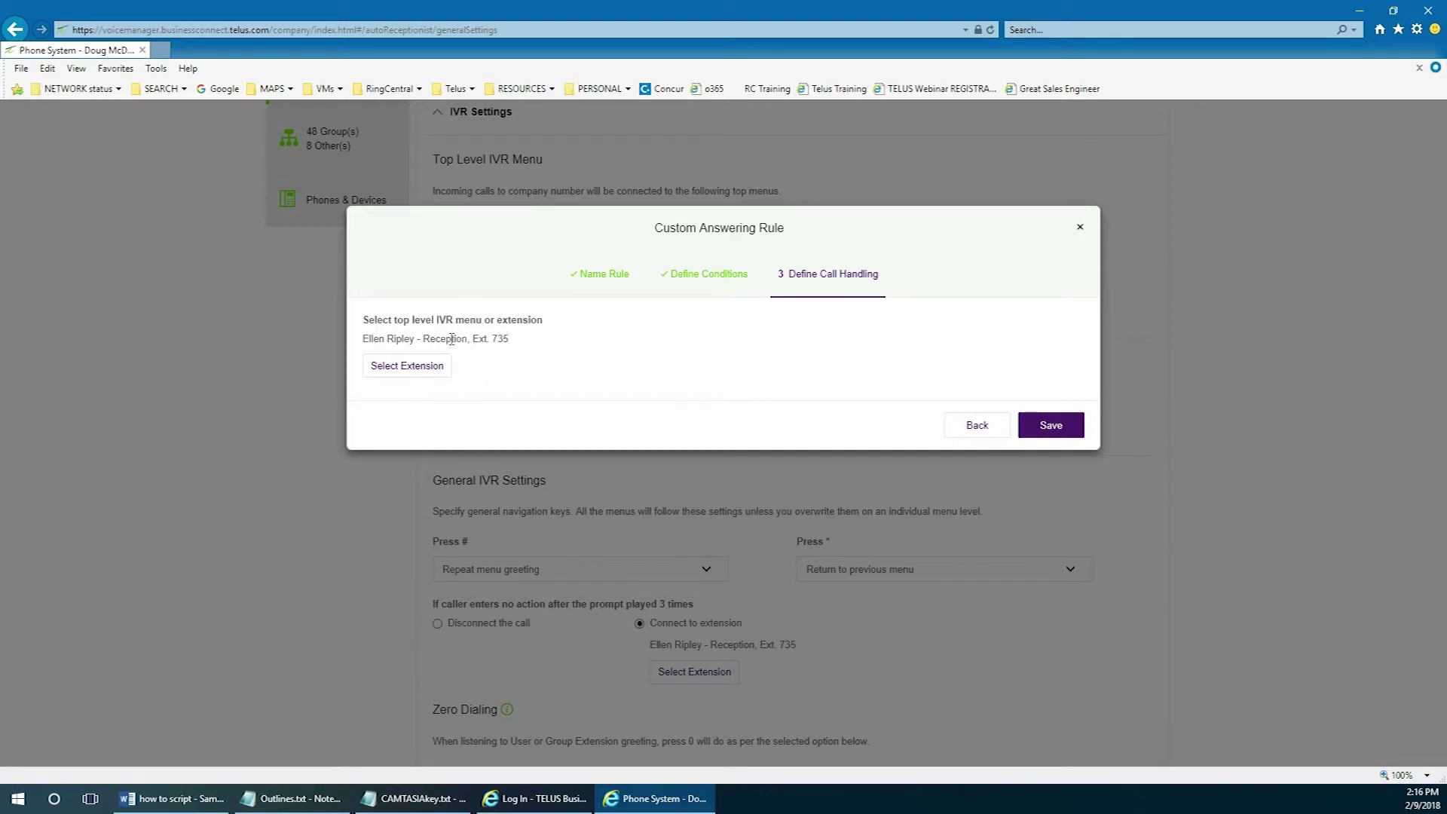
{"action": "left_click", "coordinate": [413, 371]}
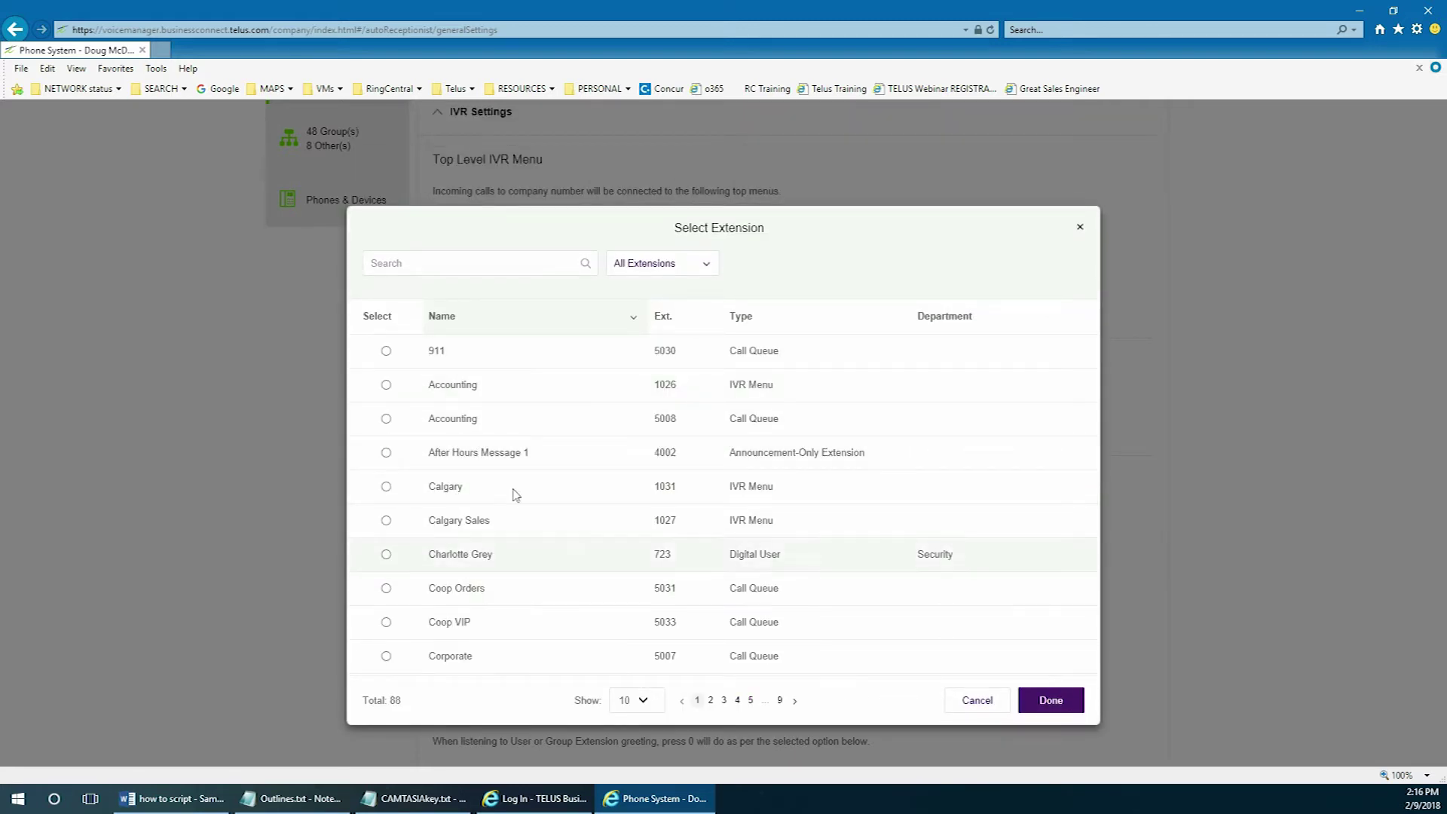
- Route the rule to the Reception user's Ext. 735 found by name search, and save it
{"action": "left_click", "coordinate": [442, 265]}
{"action": "type", "text": "e"}
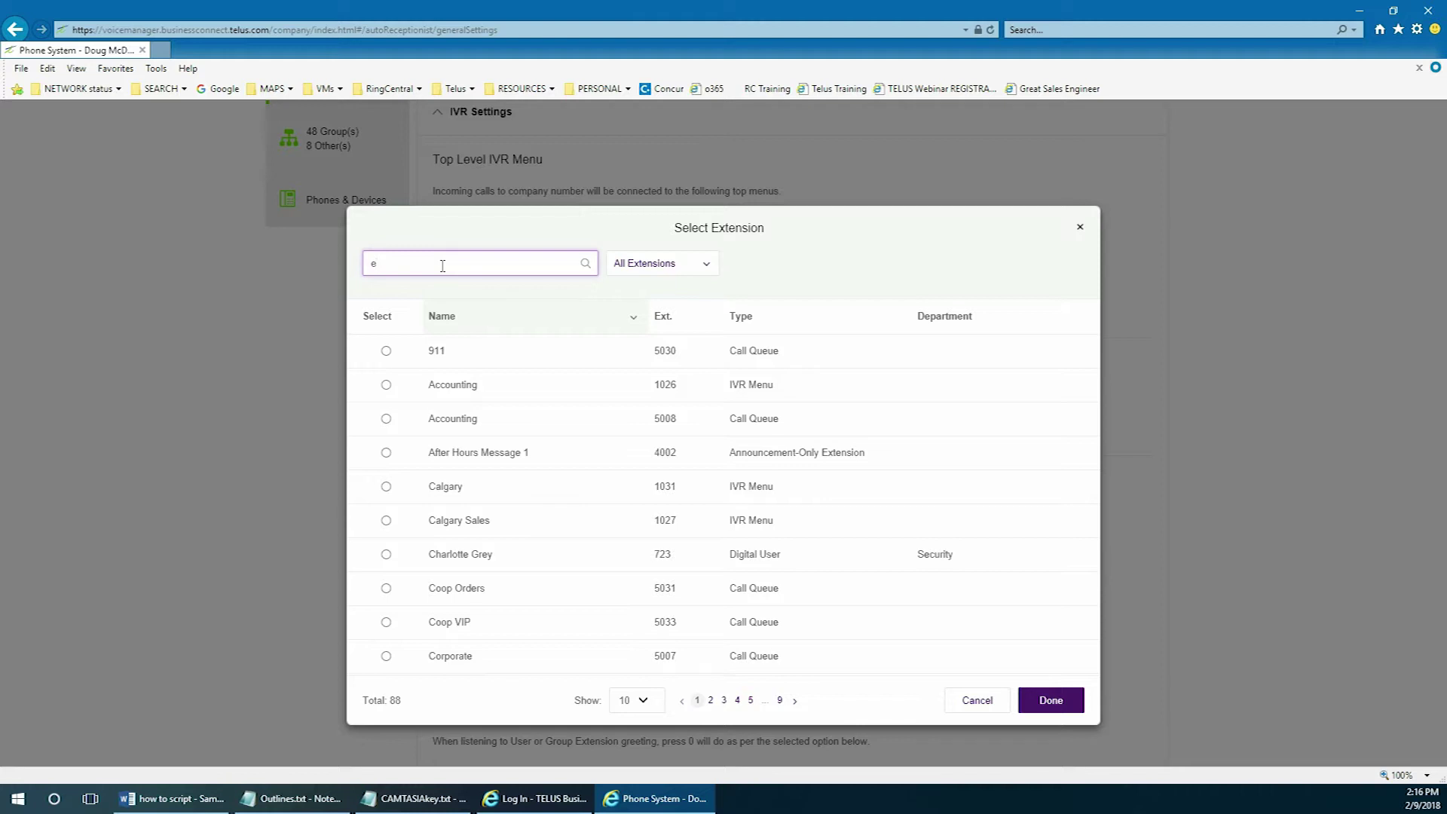
{"action": "type", "text": "ll"}
{"action": "left_click", "coordinate": [386, 351]}
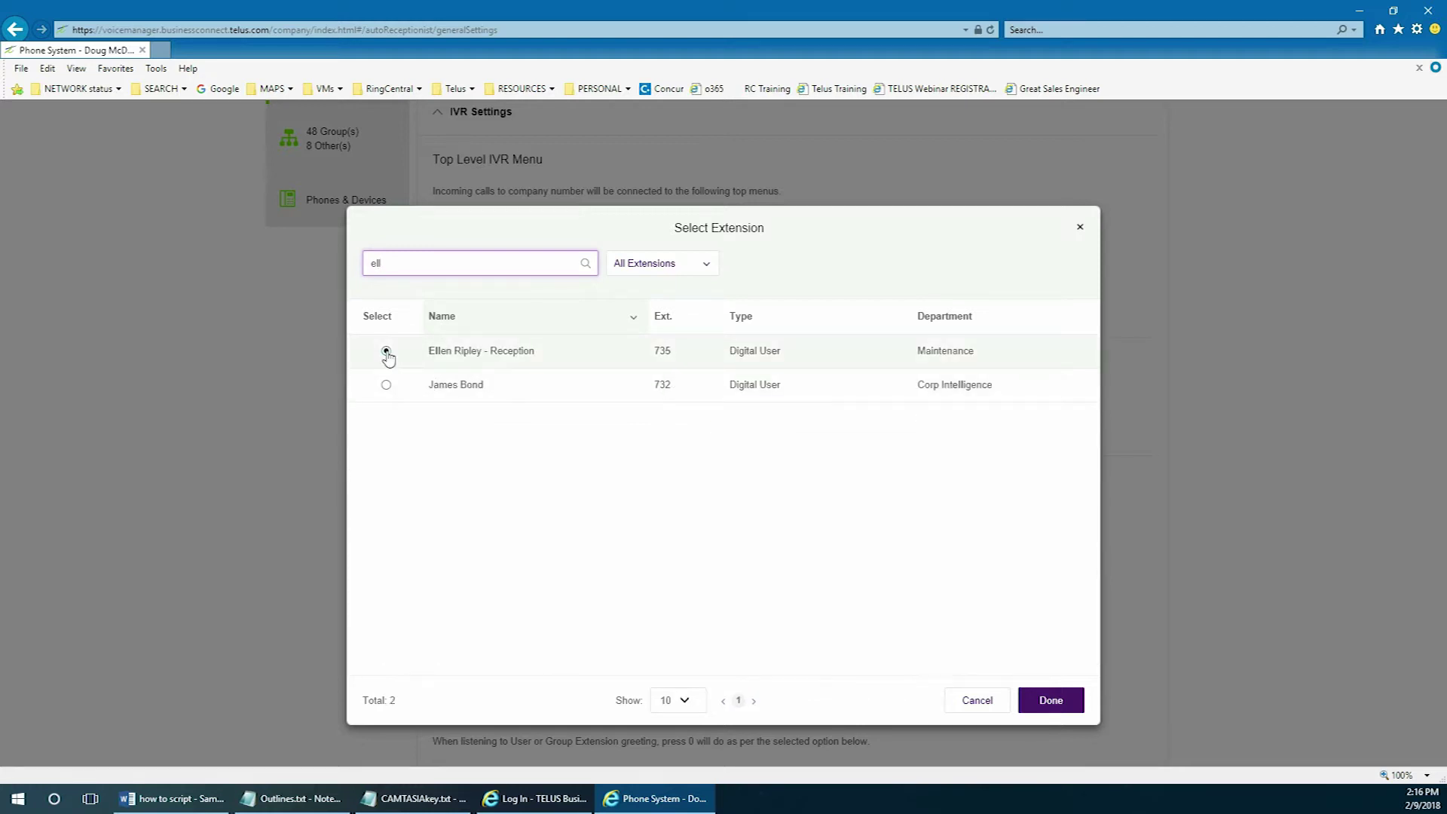
{"action": "left_click", "coordinate": [1047, 701]}
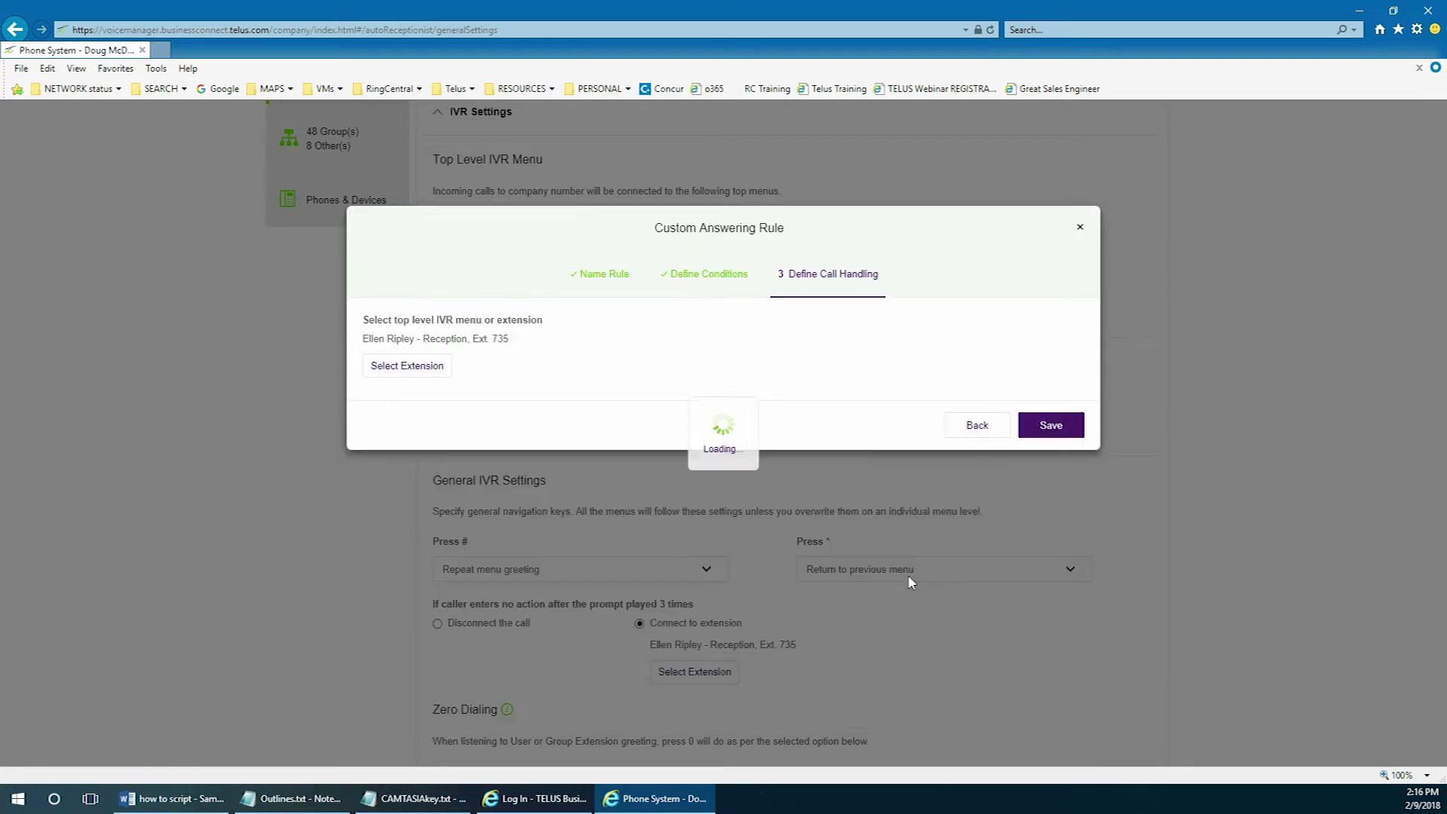
{"action": "left_click", "coordinate": [1051, 426]}
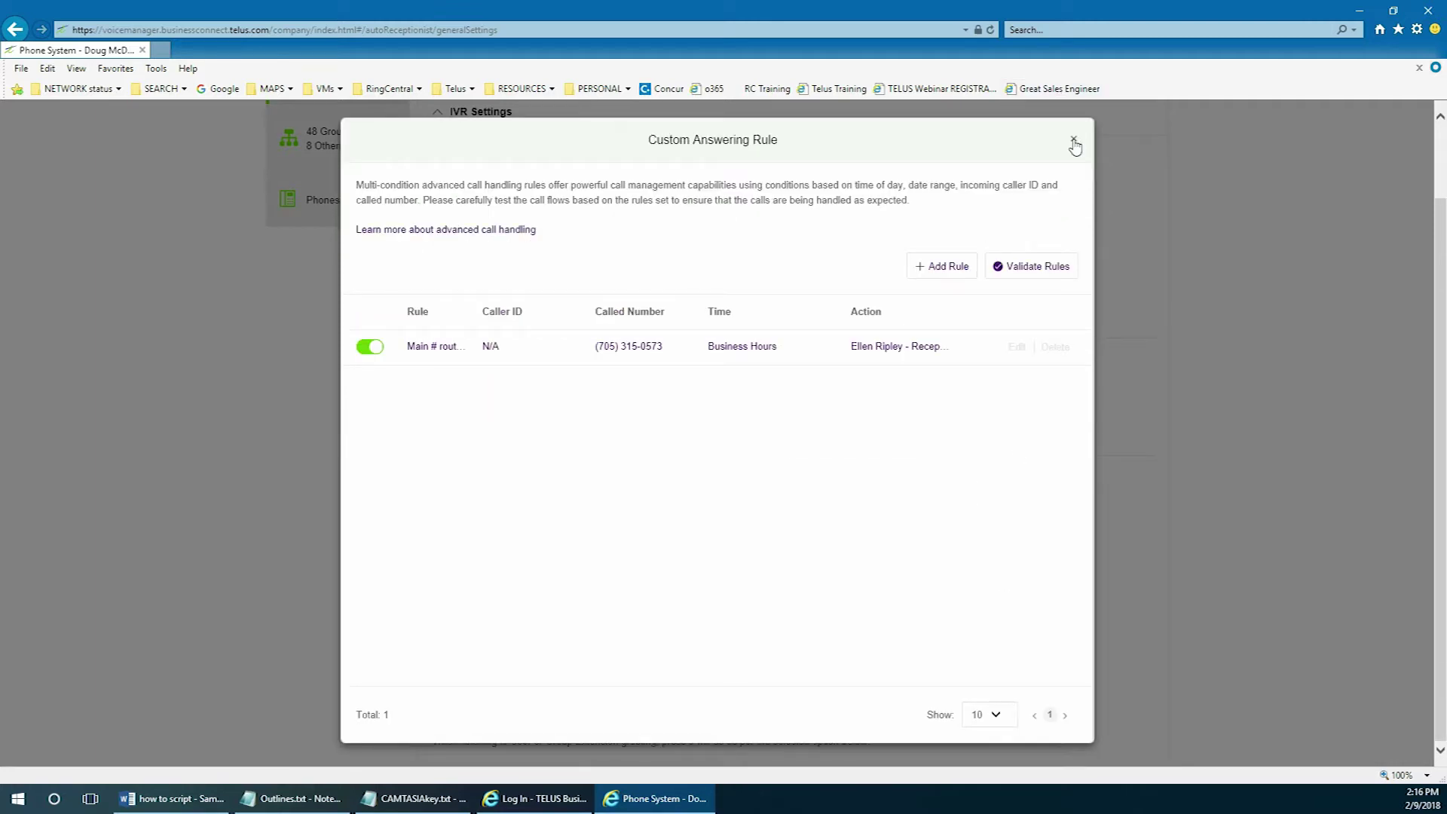
{"action": "left_click", "coordinate": [1073, 142]}
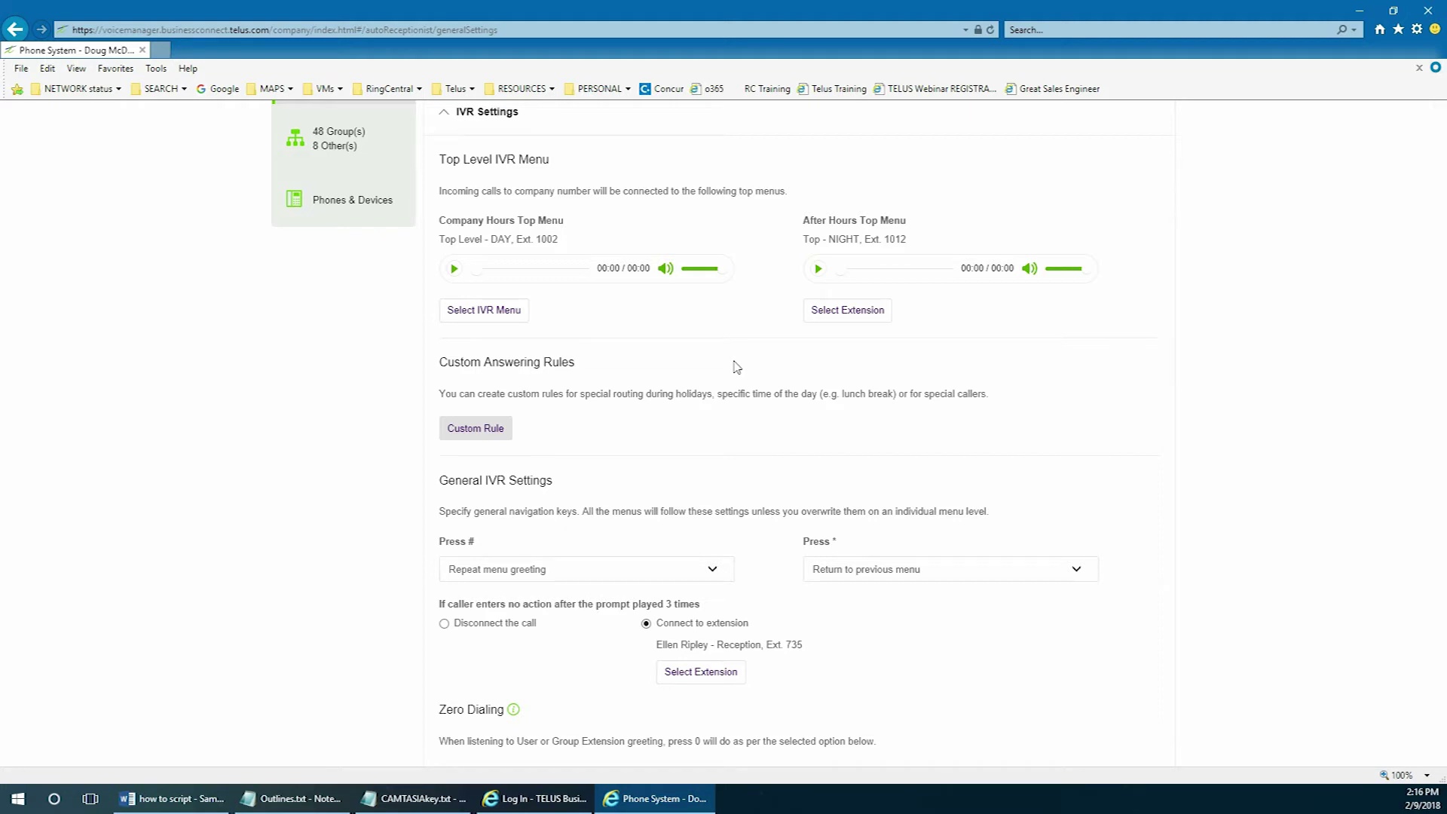
- Scroll to the top and return to the Phone System overview
{"action": "scroll", "coordinate": [632, 431], "scroll_direction": "up", "scroll_amount": 4}
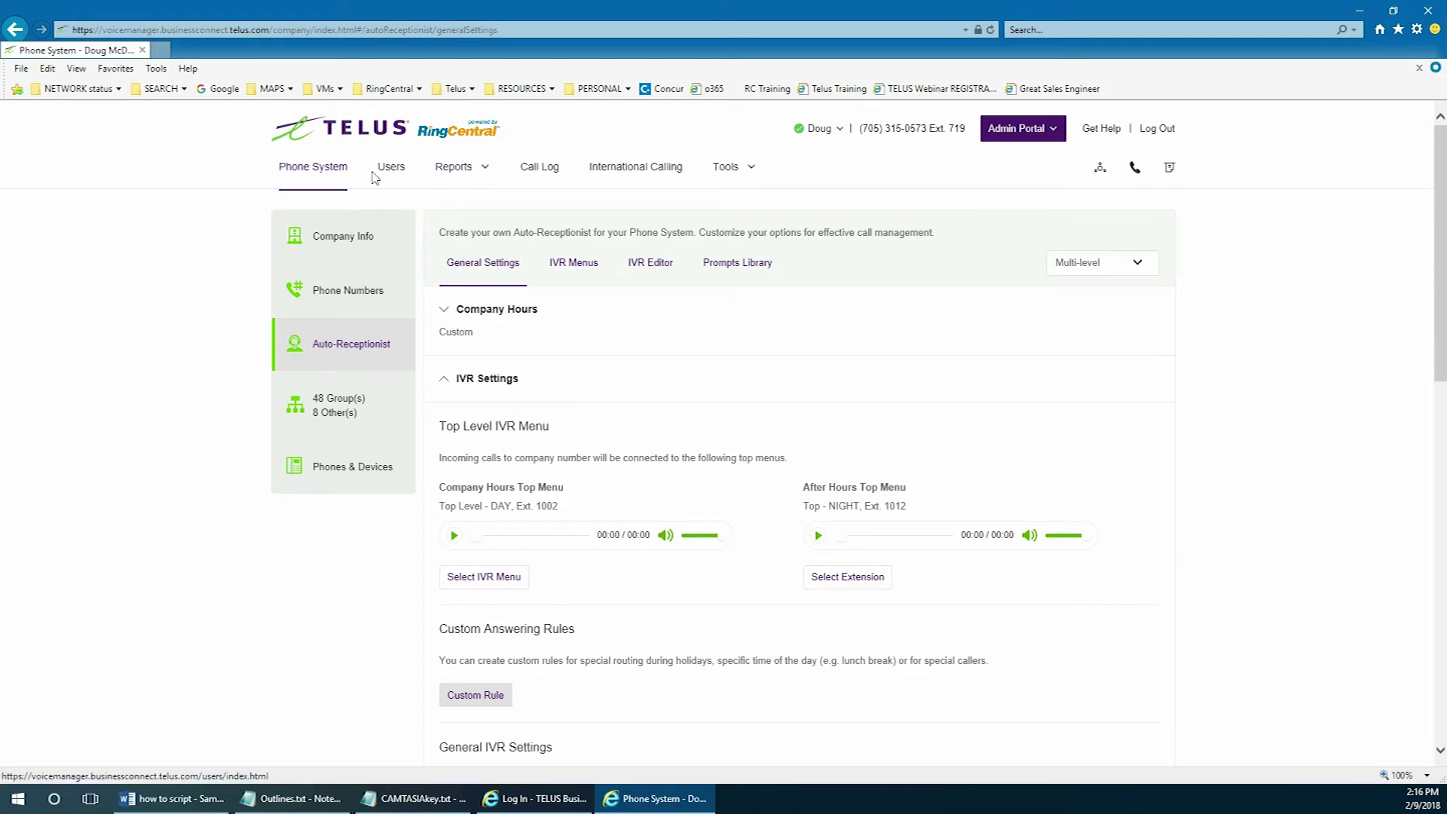
{"action": "left_click", "coordinate": [328, 179]}
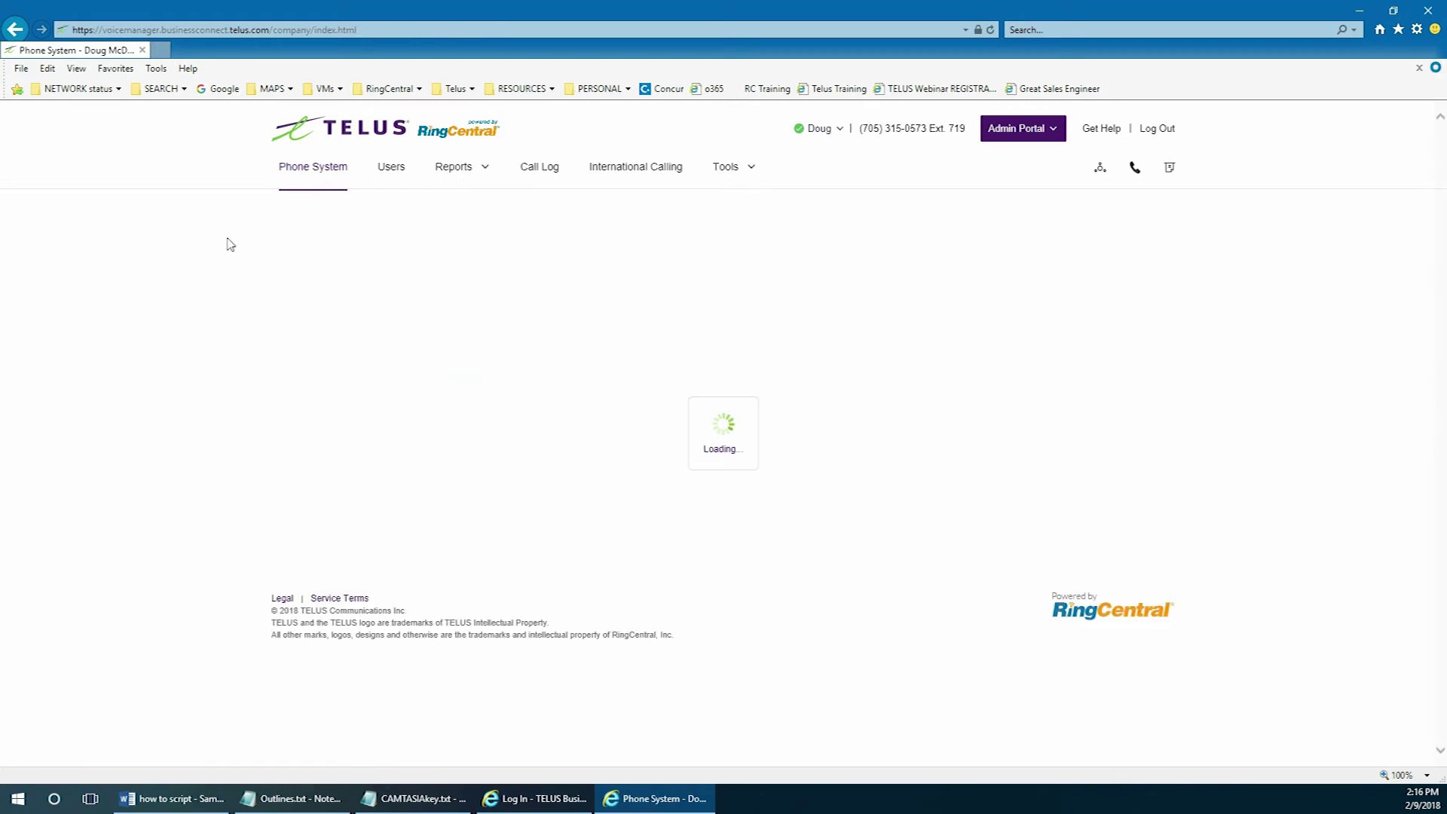